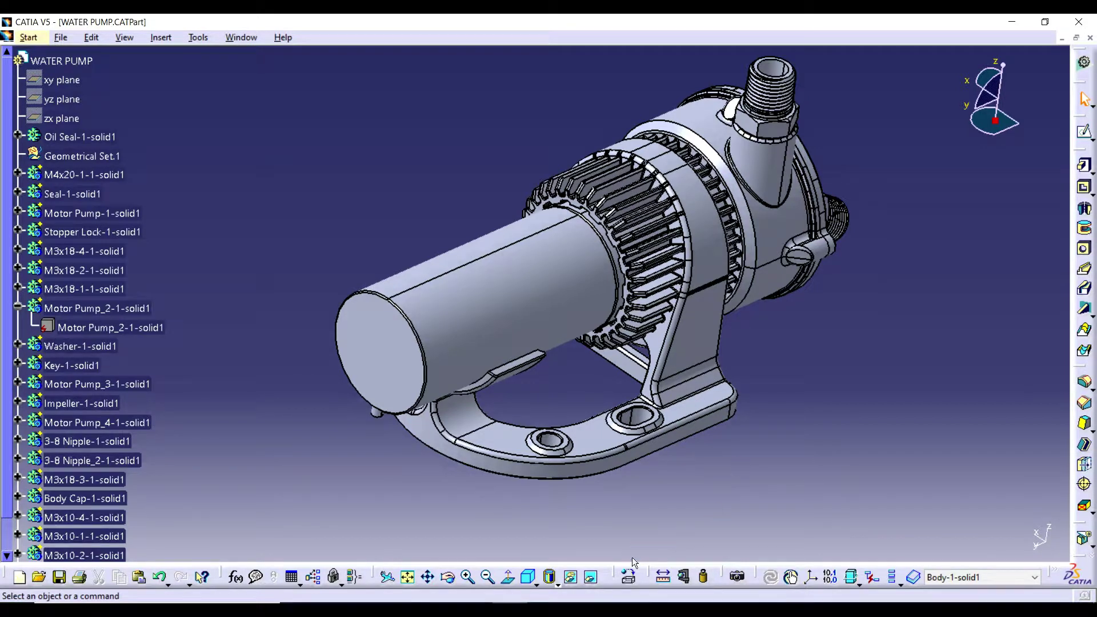
Step: Undock the Apply Material toolbar and float it in the empty space beside the pump model
drag(614, 574, 927, 341)
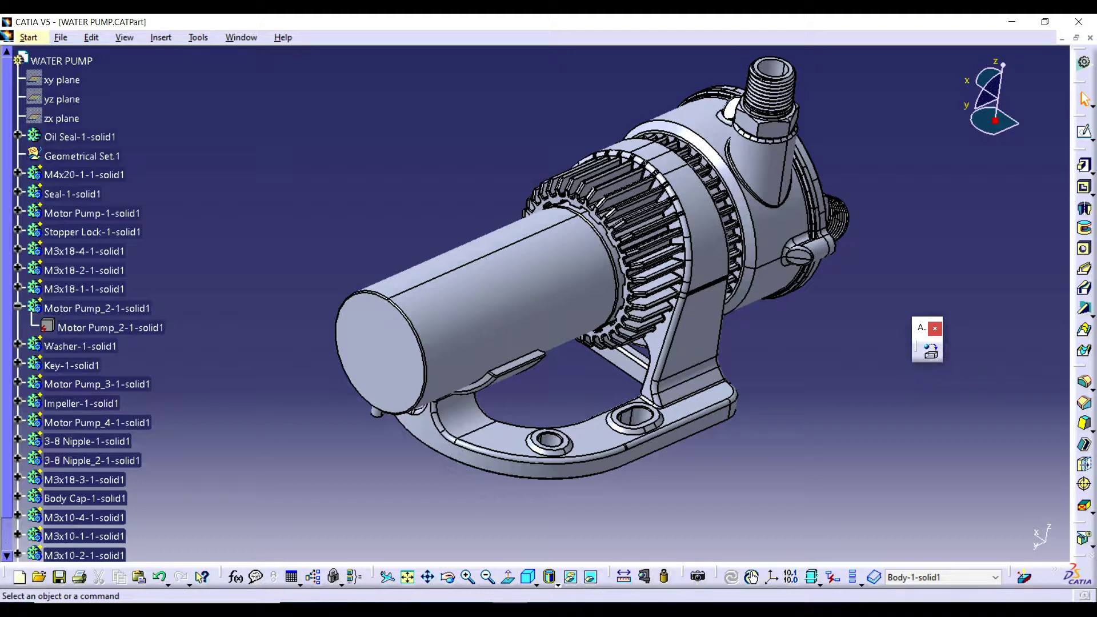
Step: Switch to Photos, examine the enlarged Apply Material icon in apply material.PNG, and return to CATIA
click(579, 607)
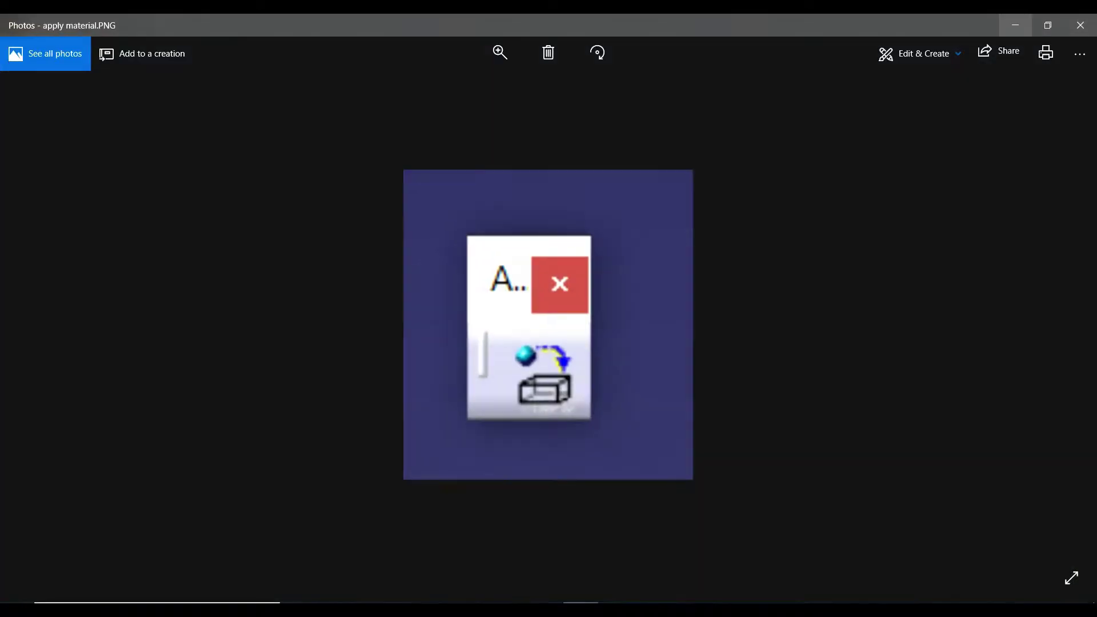
scroll(552, 369, up, 5)
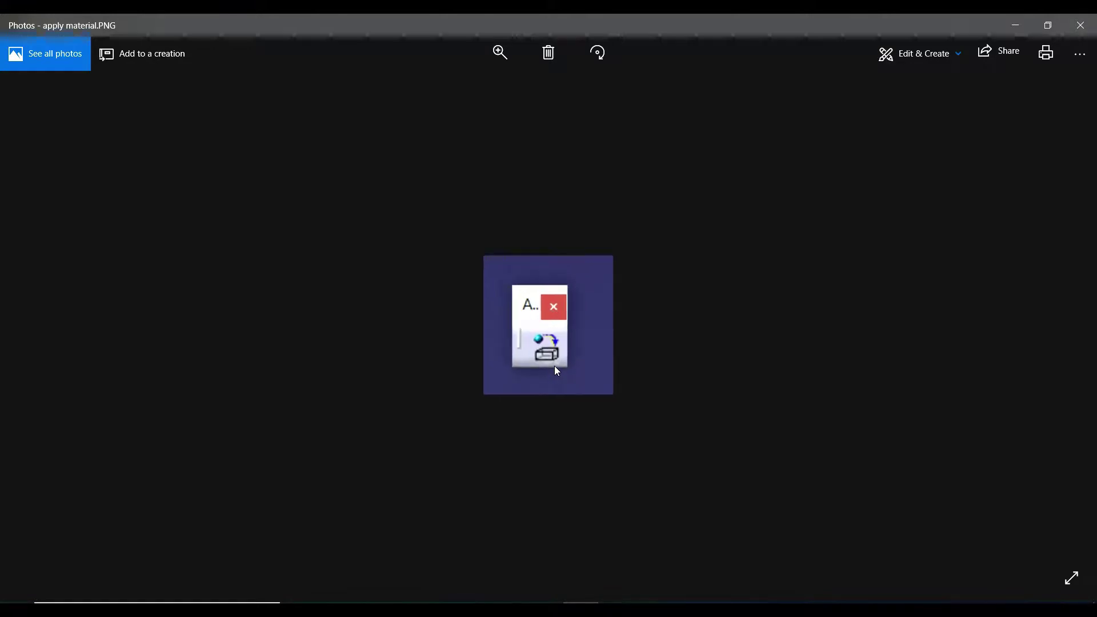
scroll(556, 365, up, 1)
scroll(555, 367, down, 1)
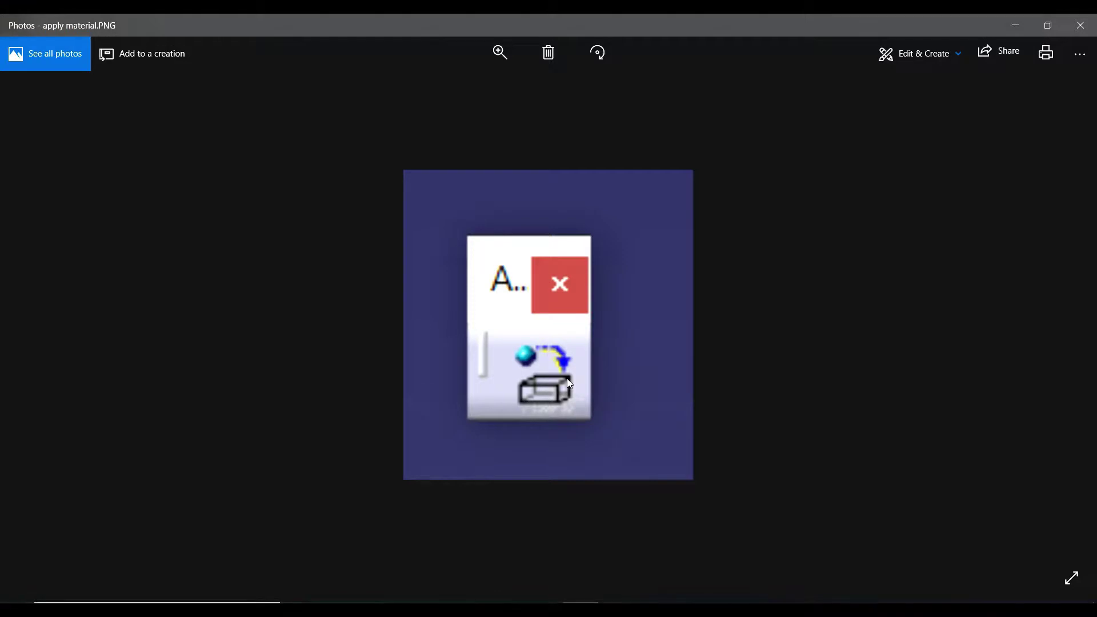
click(1018, 25)
Step: Open the Default Material Catalog, enlarge its window, and browse the Construction, Fabrics and Metal materials
click(931, 350)
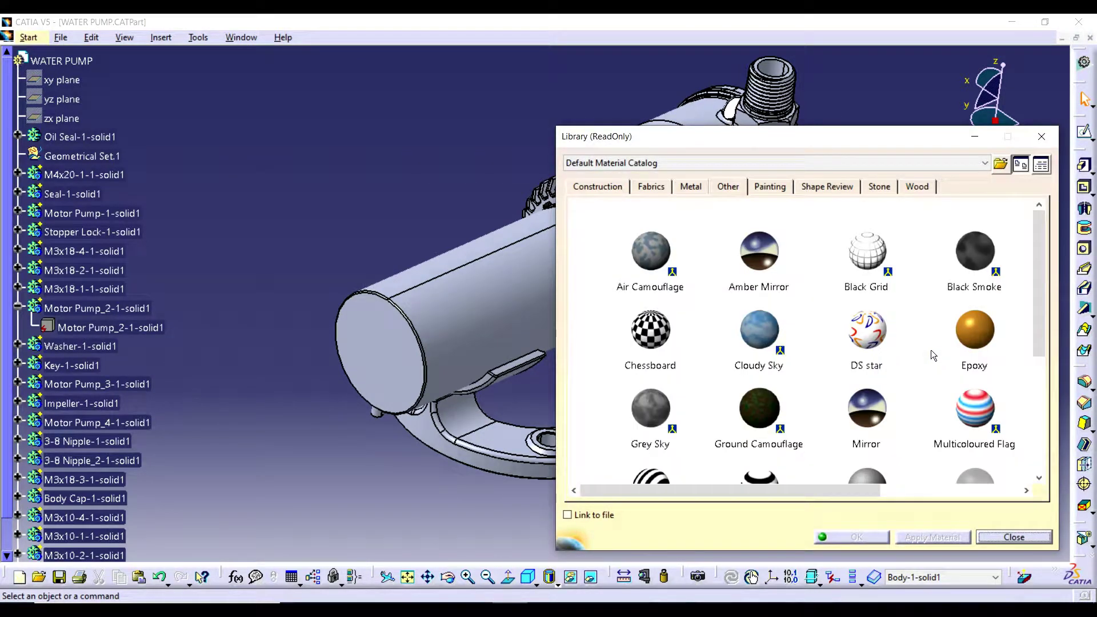
drag(739, 140, 534, 84)
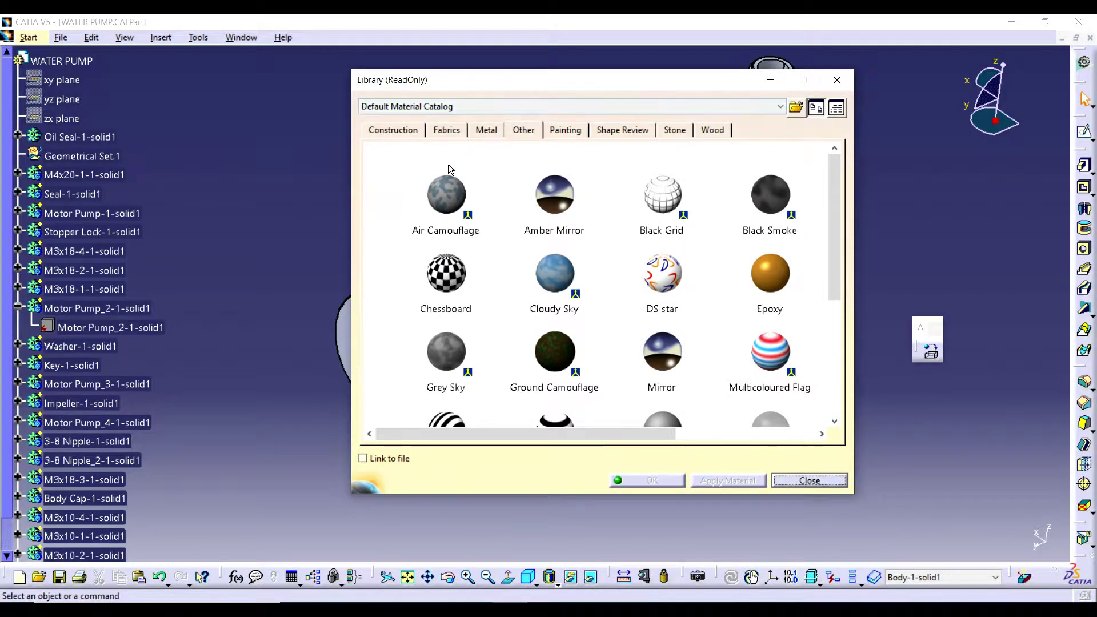
click(392, 131)
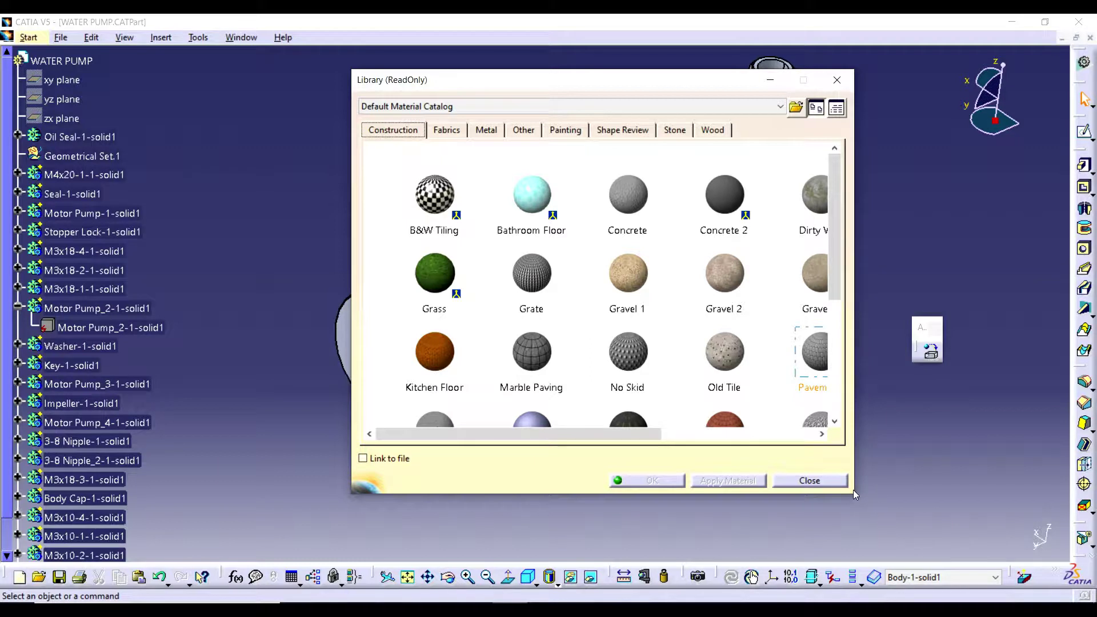
drag(859, 493, 1090, 493)
click(427, 219)
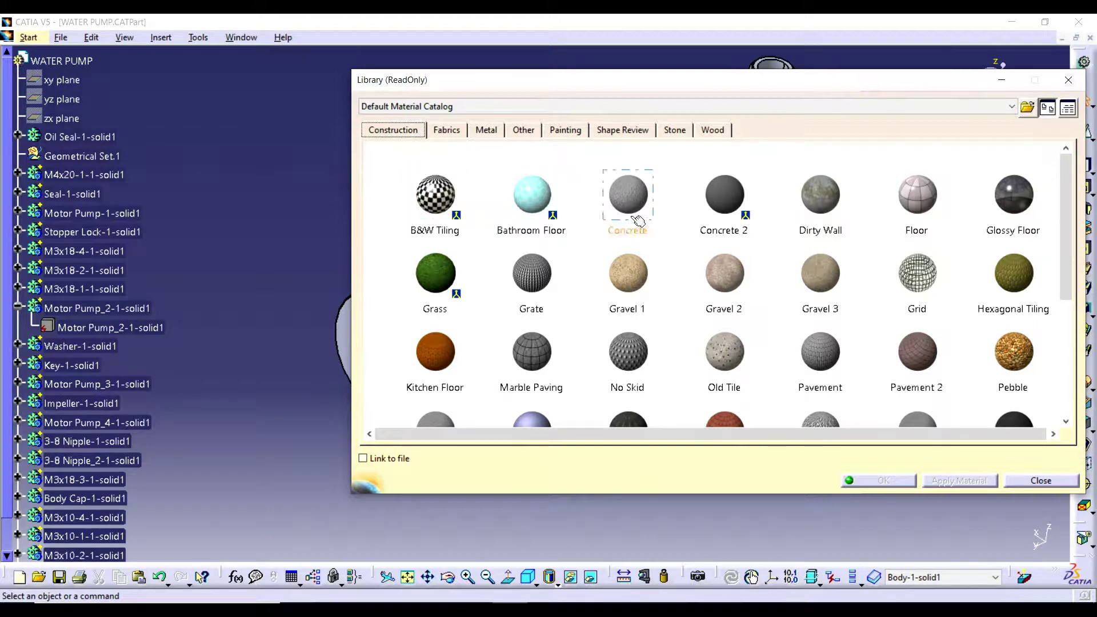
click(447, 131)
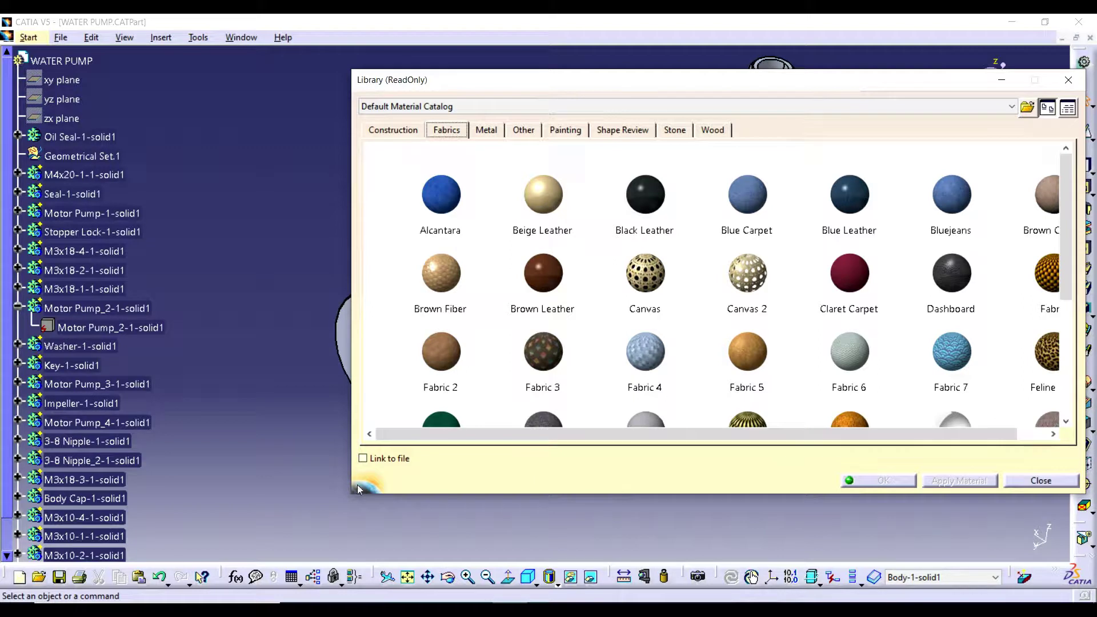
drag(356, 548, 357, 567)
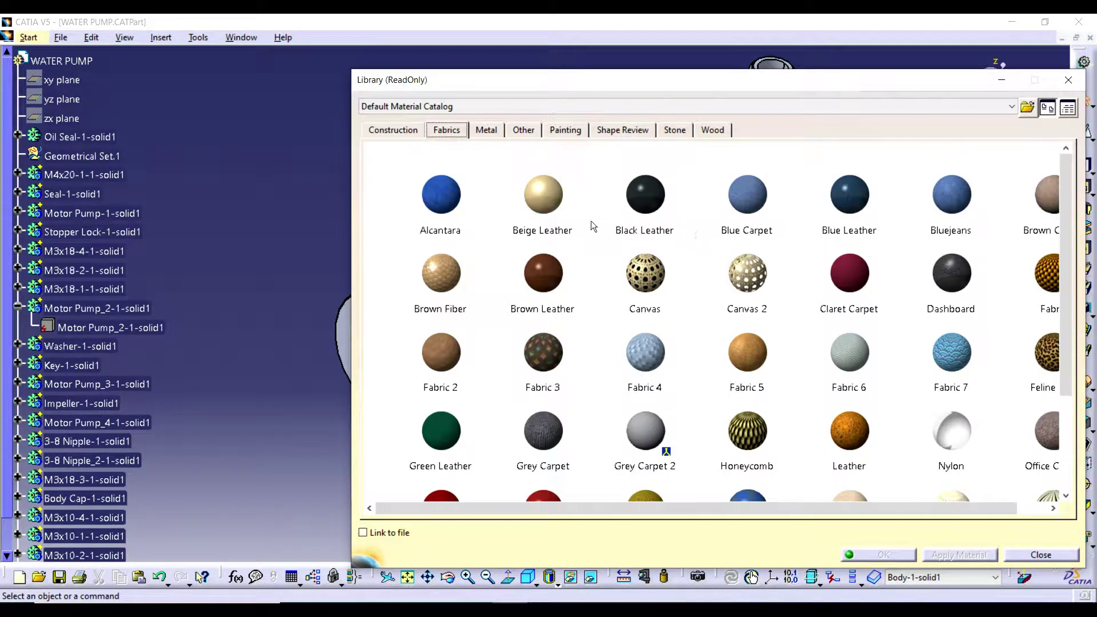
click(480, 130)
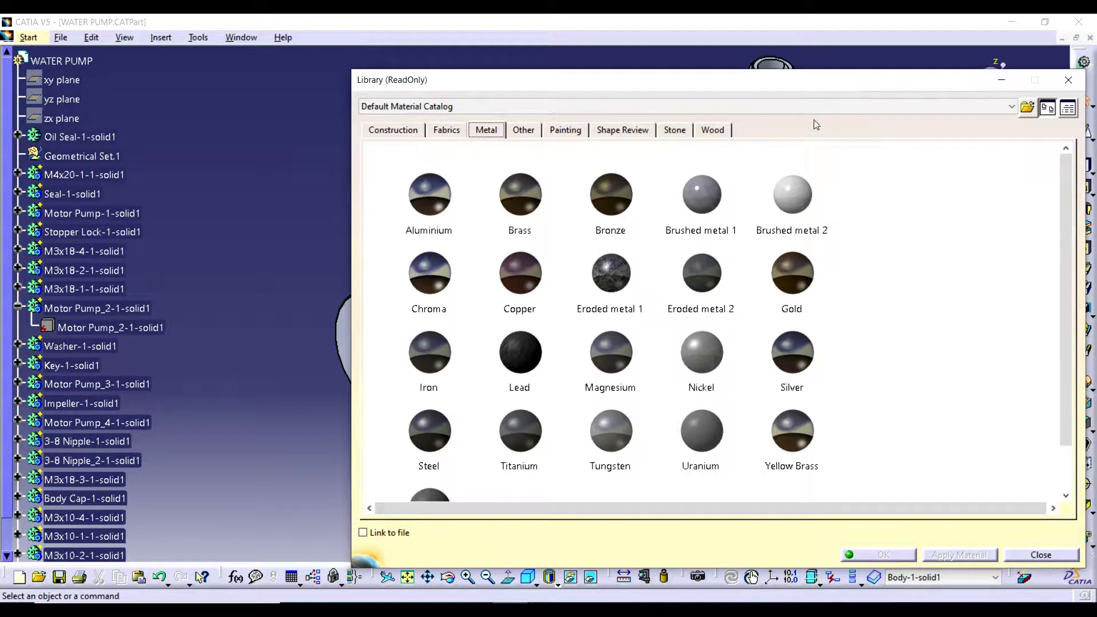
Step: Arrange the material library window beside the pump so that both the model and the Metal materials are accessible
drag(940, 84, 751, 73)
drag(863, 205, 525, 206)
drag(360, 72, 955, 127)
middle_drag(456, 166, 346, 183)
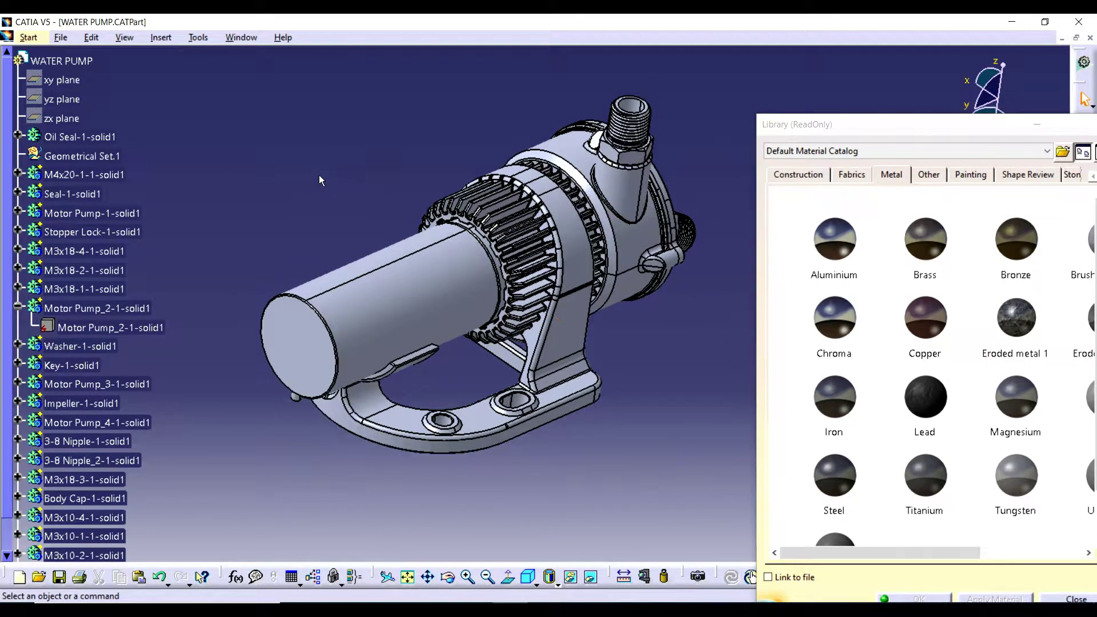
Step: Define the solid under the Motor Pump_2-1-solid1 body as the in-work object
middle_drag(423, 321, 560, 430)
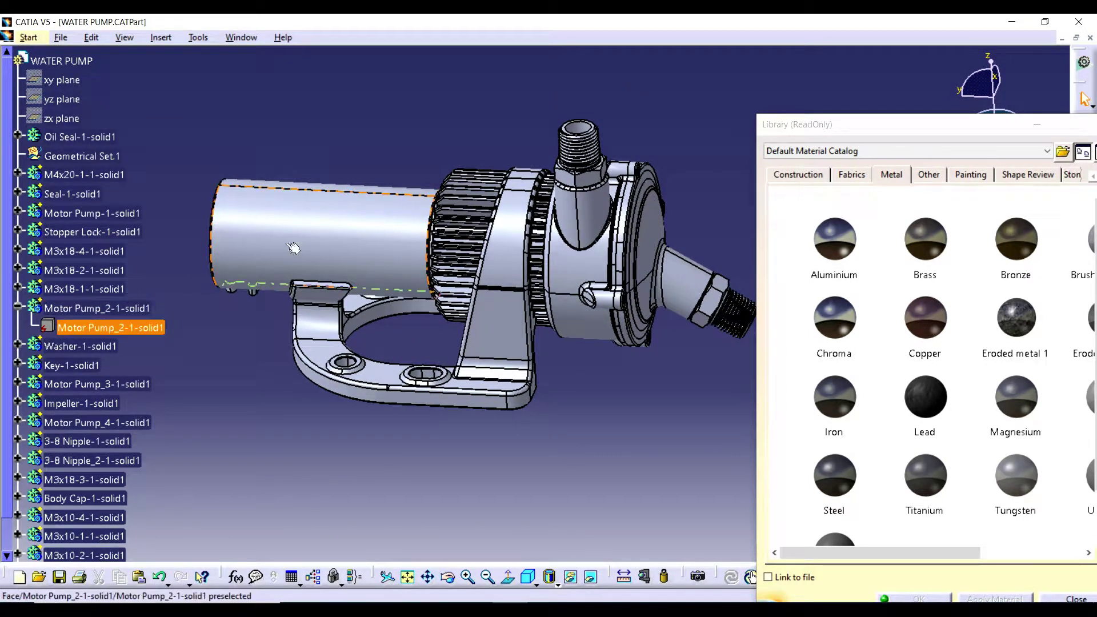
right_click(122, 328)
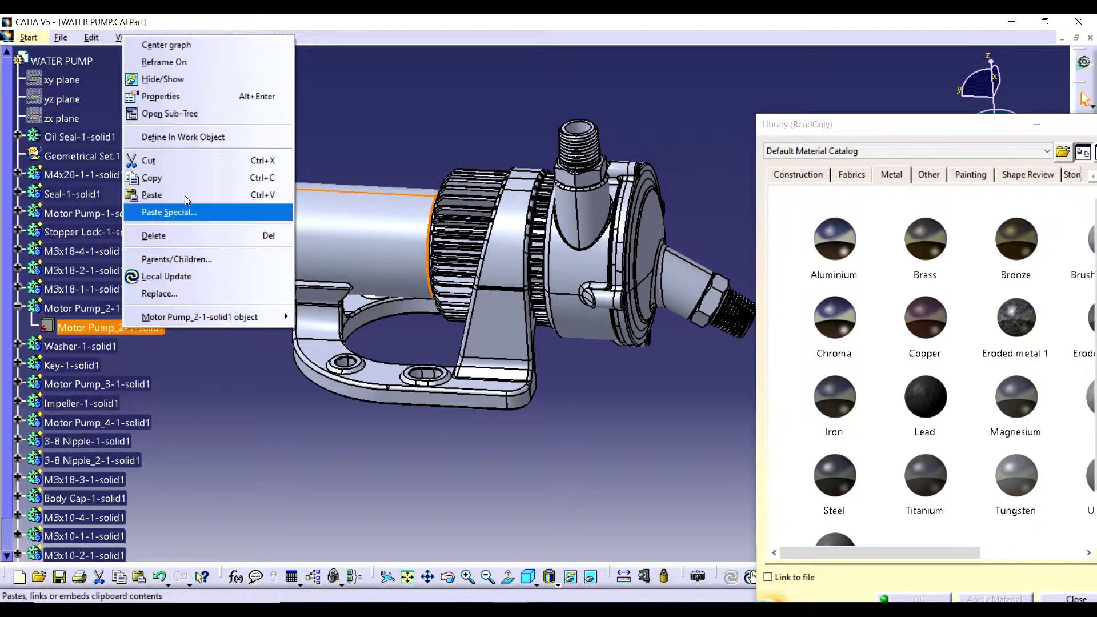
click(193, 137)
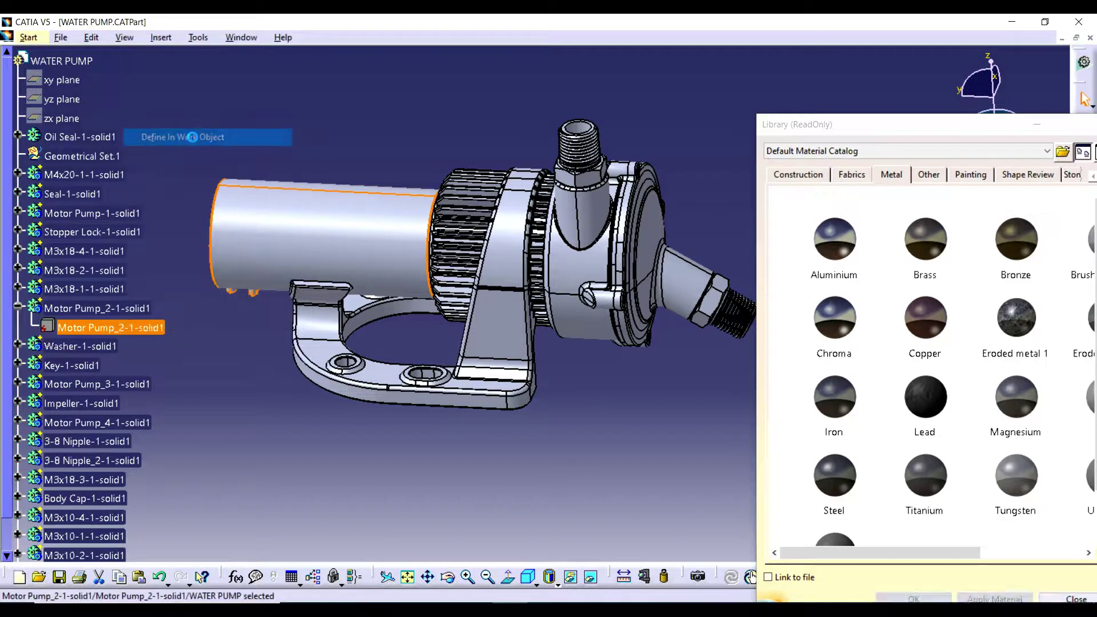
Step: Apply the Steel material from the Metal family to Motor Pump_2-1-solid1
middle_drag(528, 459, 474, 486)
middle_drag(564, 475, 564, 481)
click(840, 260)
click(818, 253)
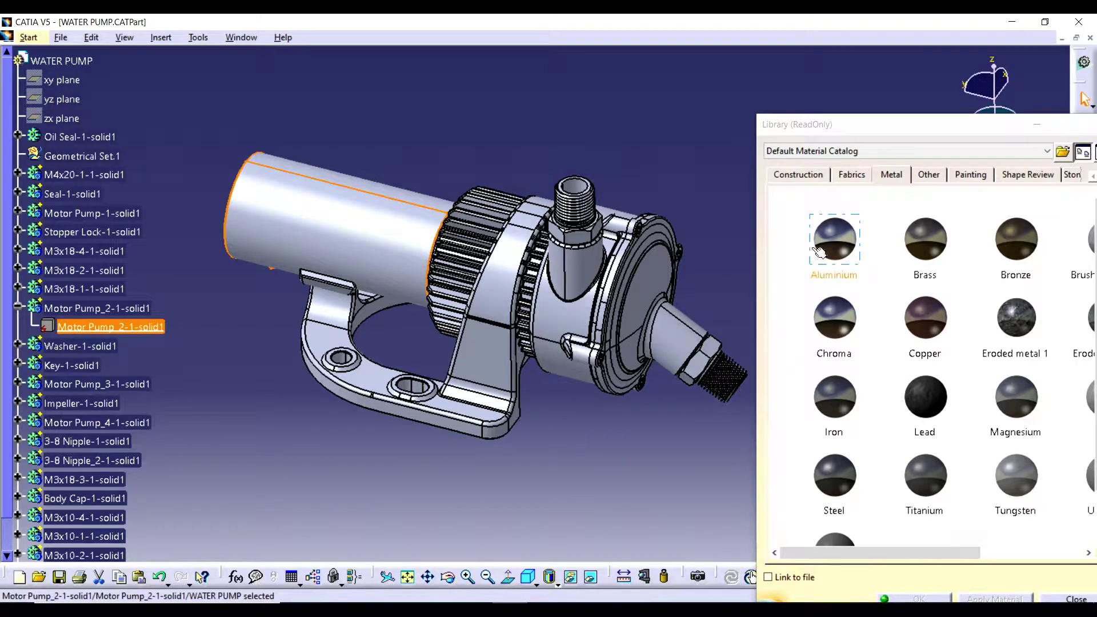
click(921, 272)
drag(895, 128, 832, 95)
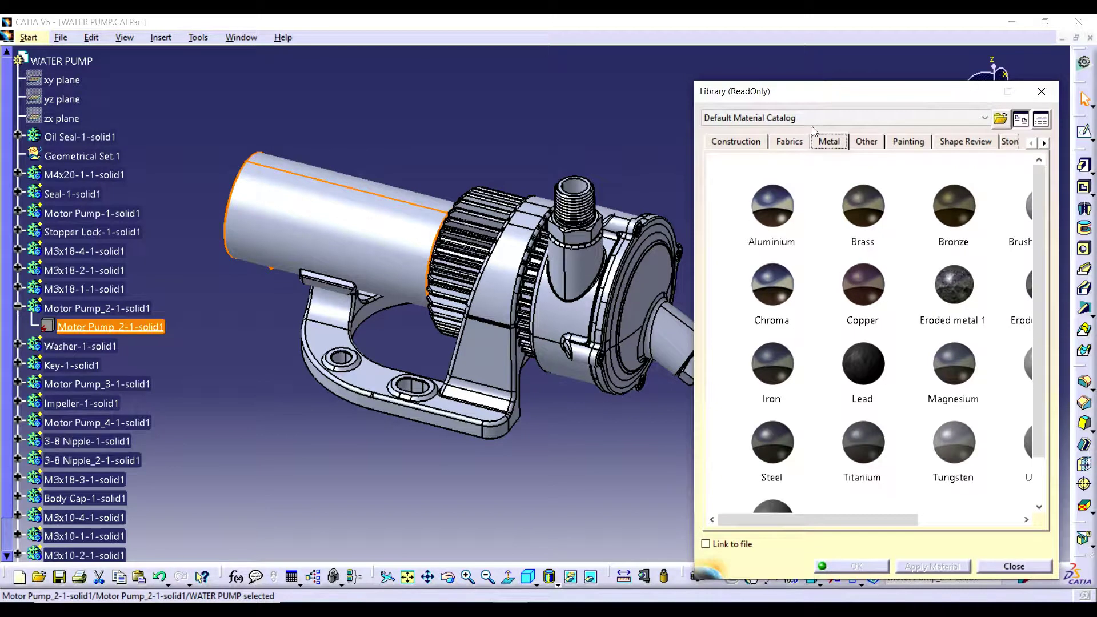
click(364, 252)
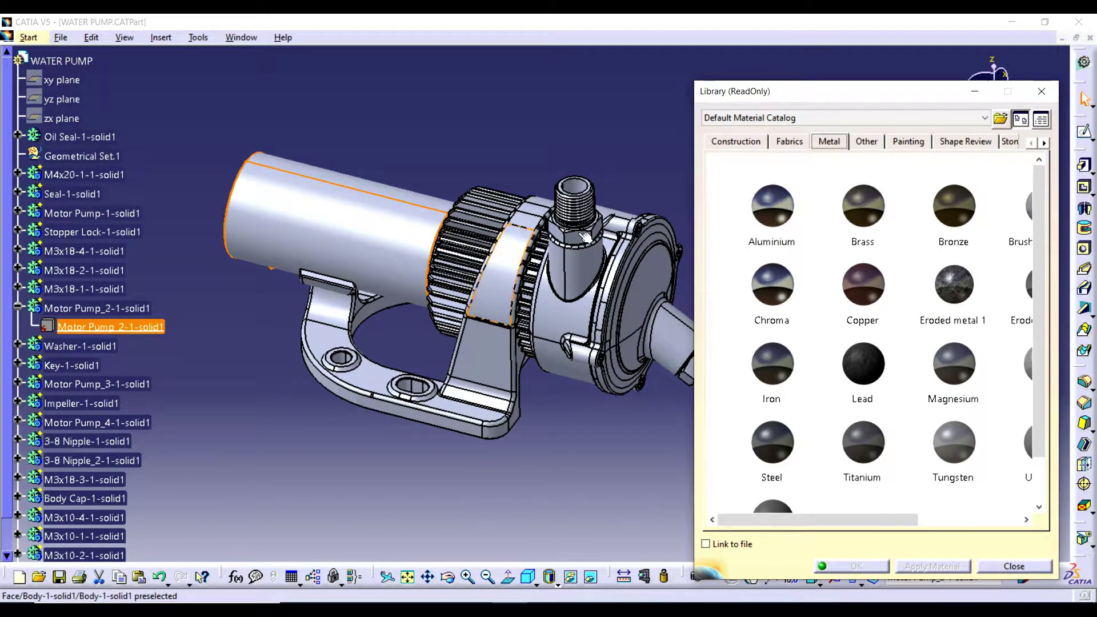
click(785, 216)
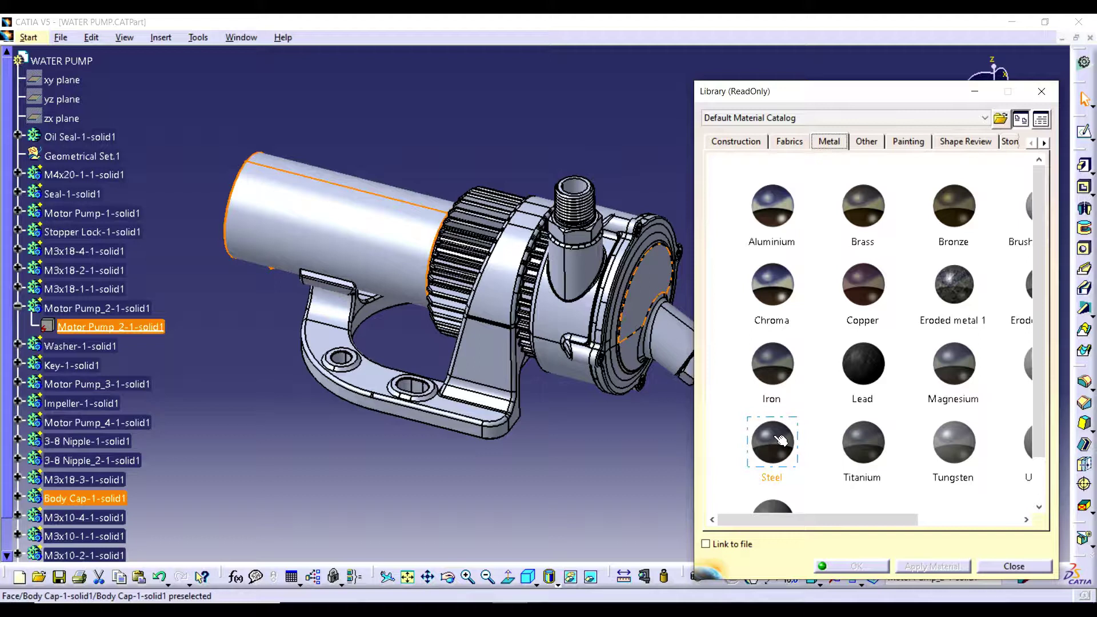
mouse_move(778, 438)
mouse_down()
mouse_move(577, 451)
mouse_move(267, 355)
mouse_move(135, 330)
mouse_up()
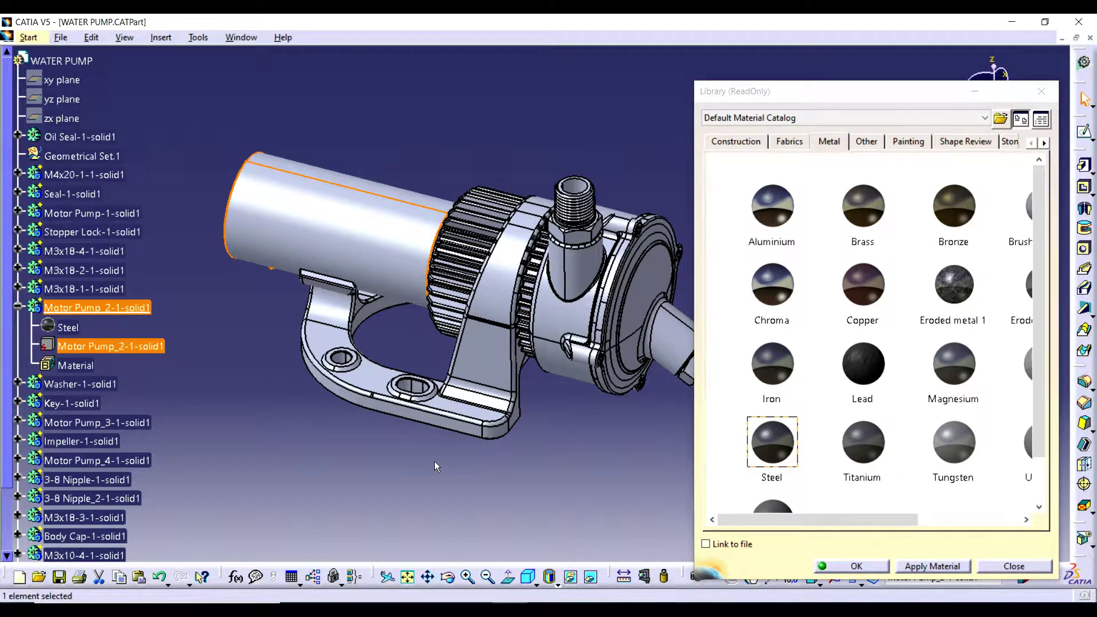
Step: Set the view mode to shading with material and inspect the motor cylinder's finish from several angles
click(557, 584)
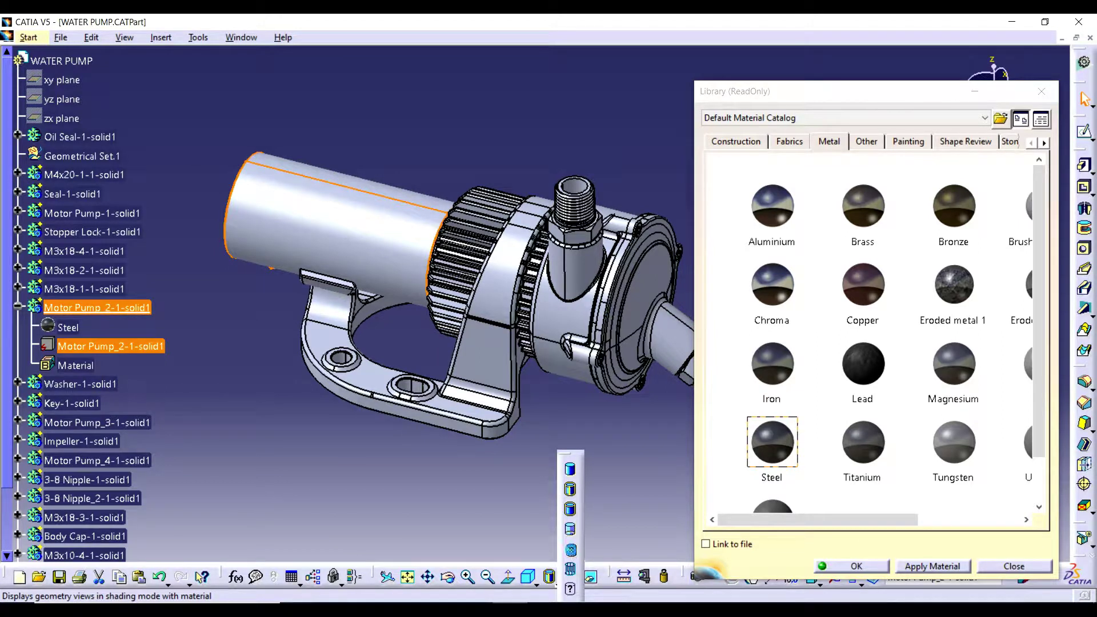
click(571, 550)
click(507, 522)
middle_drag(508, 522, 667, 309)
middle_drag(577, 383, 434, 474)
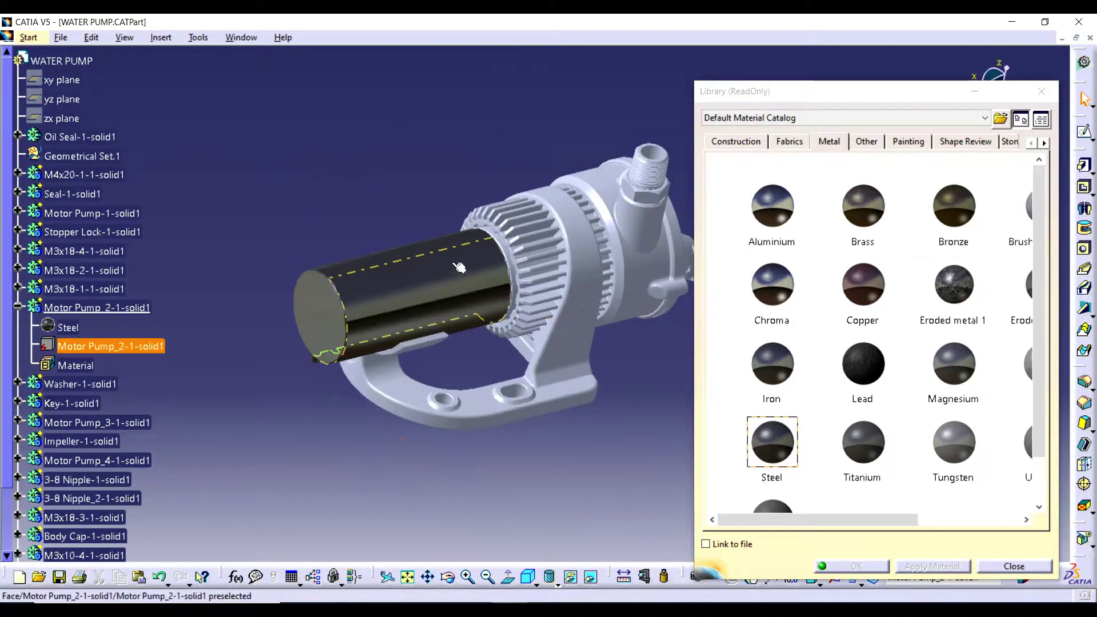
middle_drag(313, 387, 288, 409)
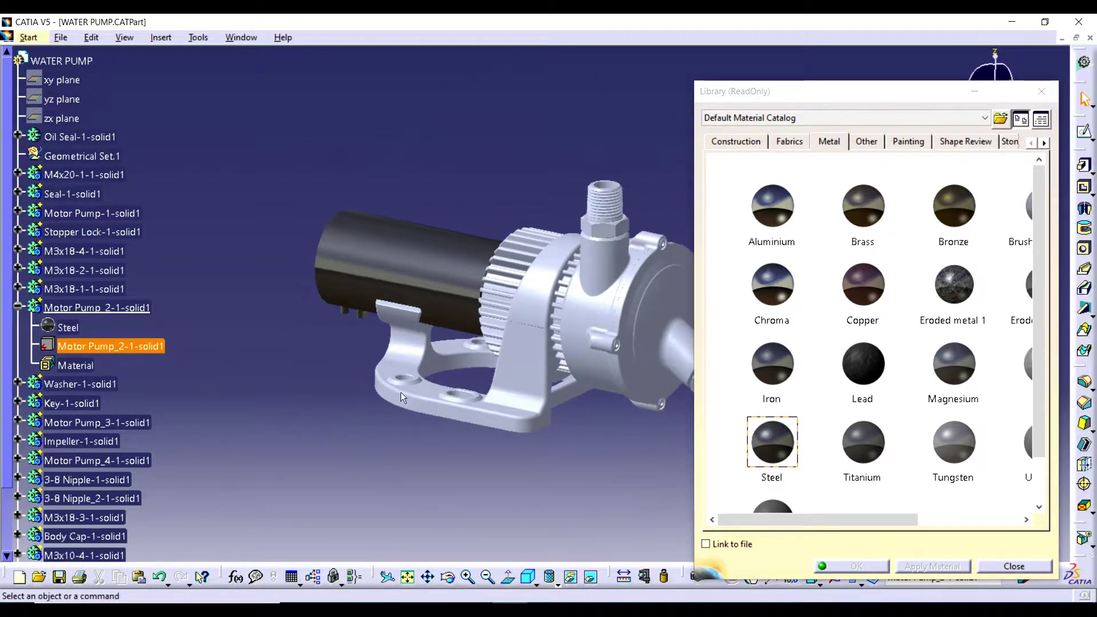
Step: Delete the Steel material from the Motor Pump_2-1-solid1 body
click(909, 142)
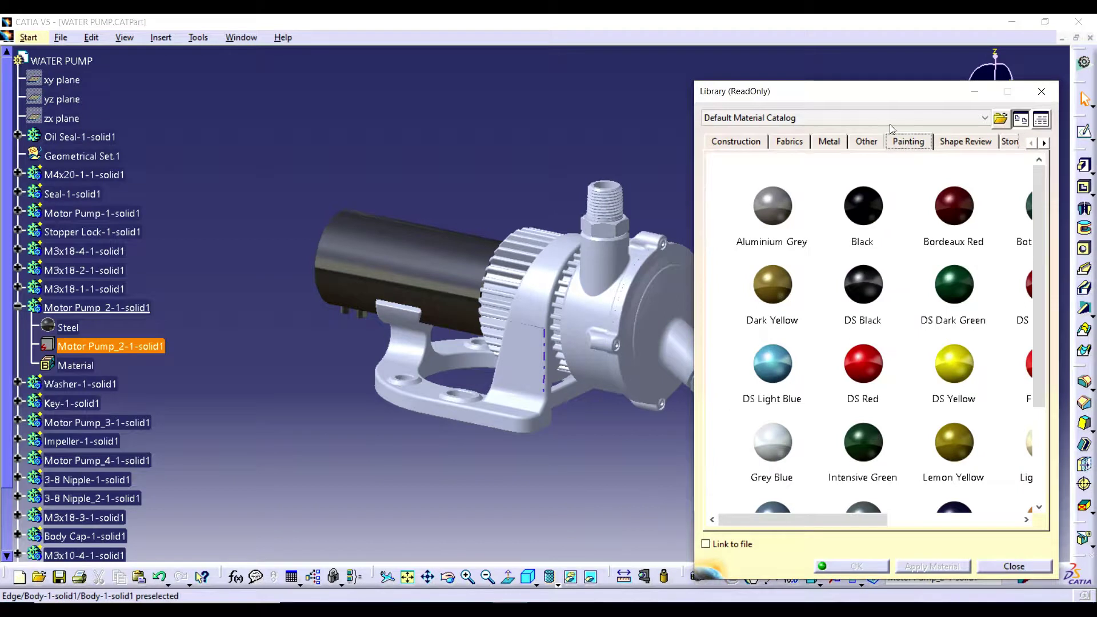
click(65, 327)
right_click(65, 327)
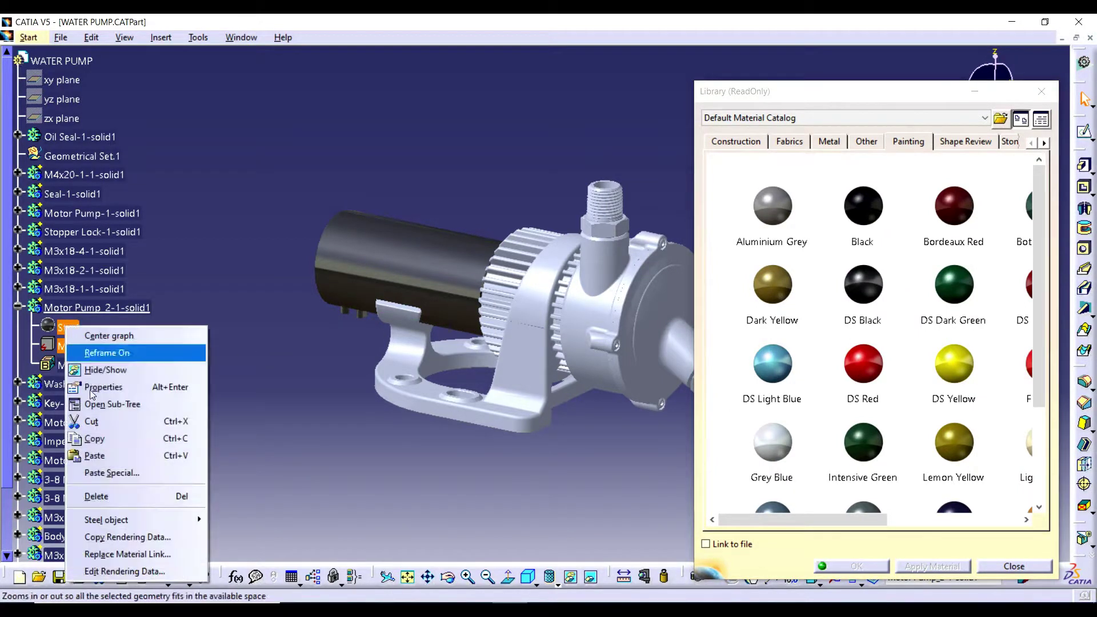
click(114, 497)
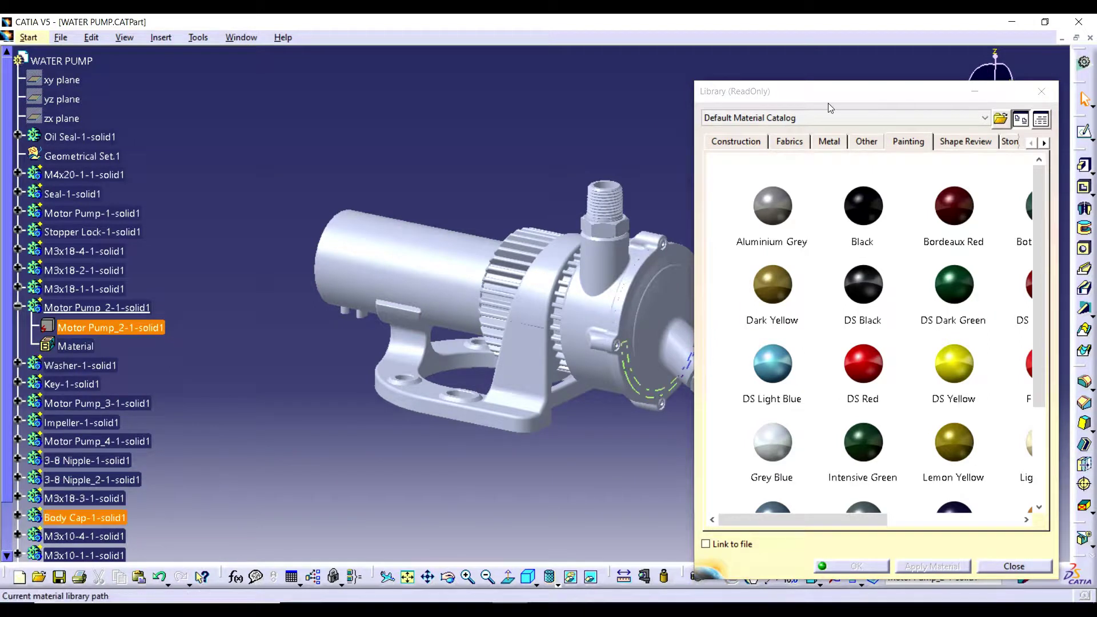
Step: Apply the Bordeaux Red material from the Painting family to Motor Pump_2-1-solid1
drag(843, 92, 824, 83)
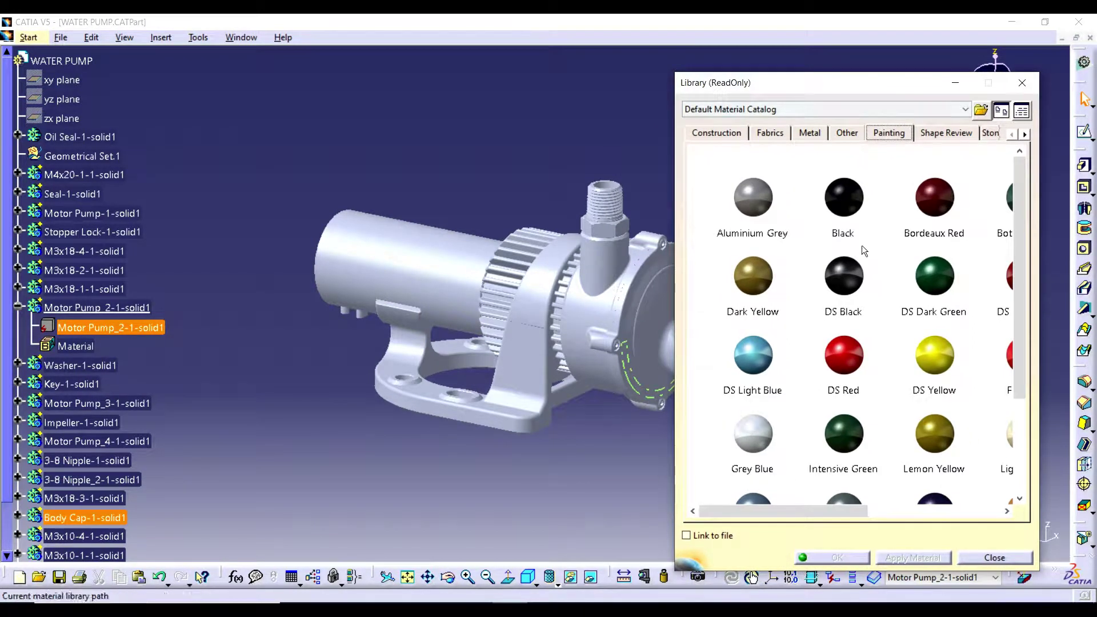
middle_drag(469, 179, 398, 123)
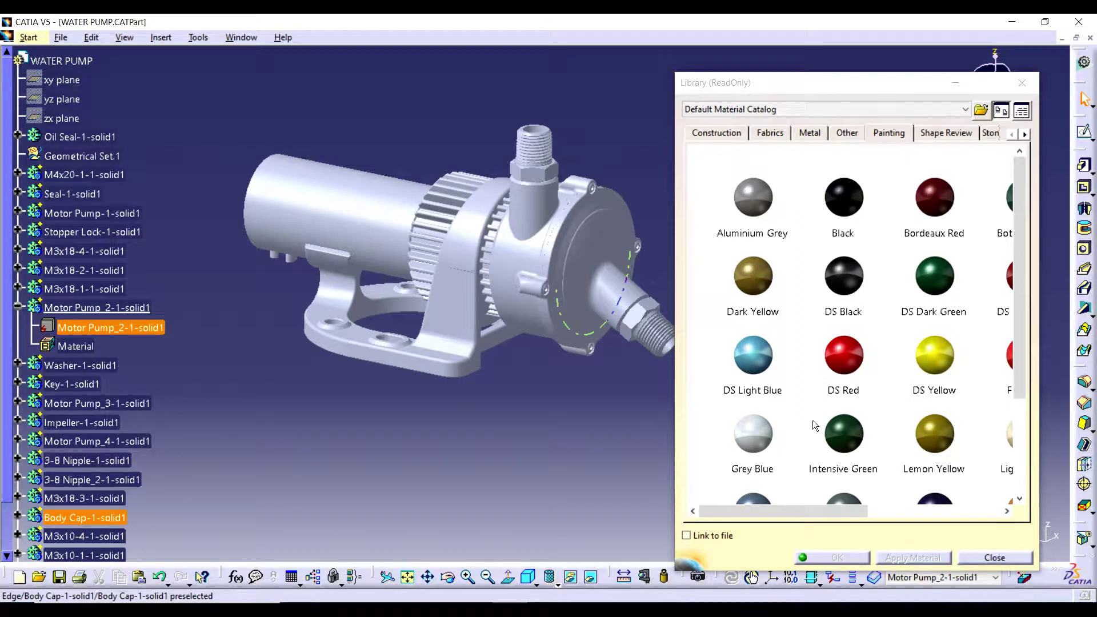
click(935, 204)
drag(932, 196, 135, 328)
click(319, 387)
middle_drag(334, 389, 392, 455)
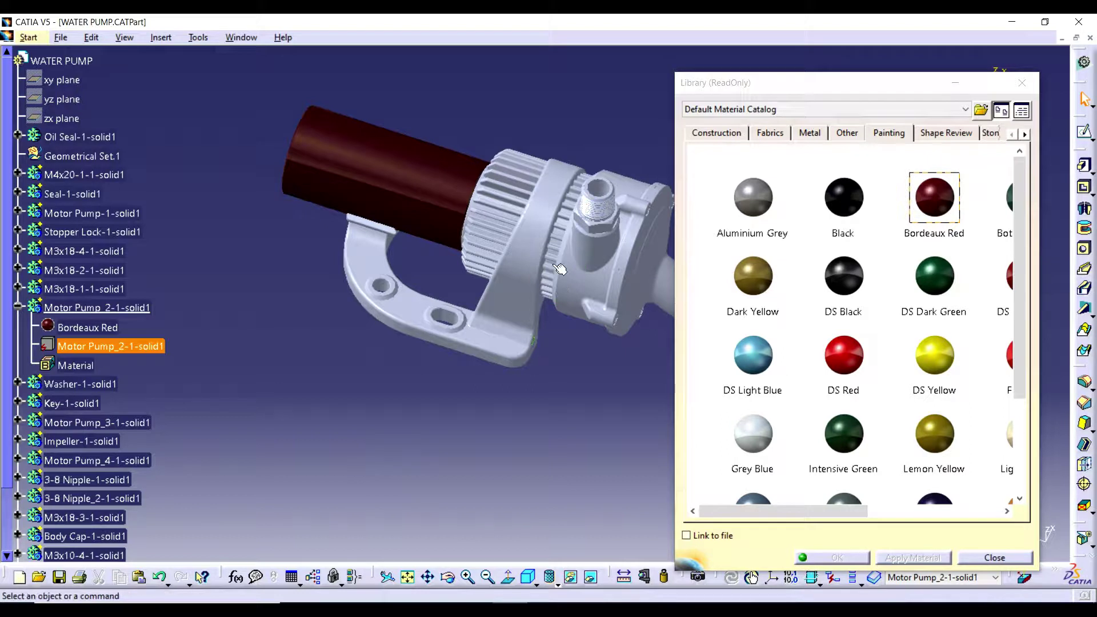
Step: Define the solid under the Body-1-solid1 body as the in-work object, keeping the material library at hand
click(514, 303)
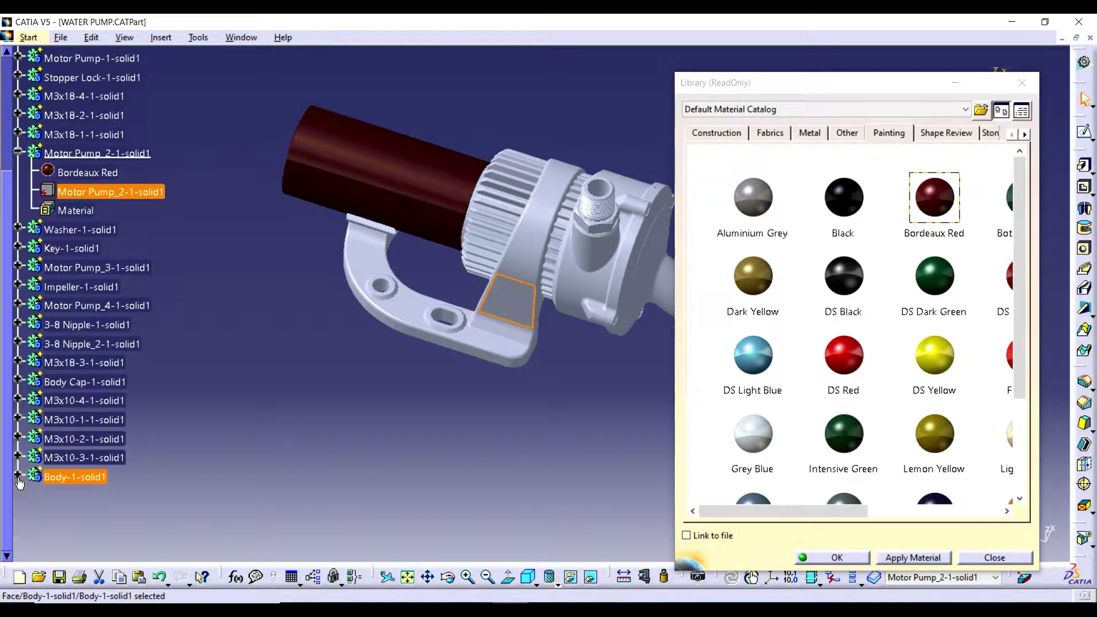
click(18, 478)
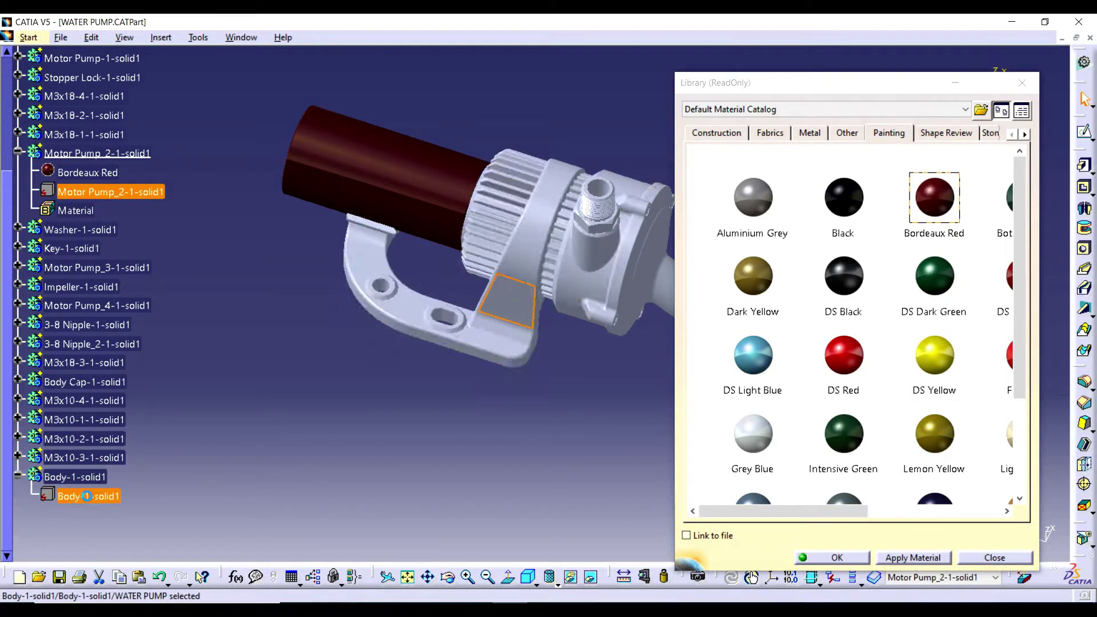
right_click(90, 497)
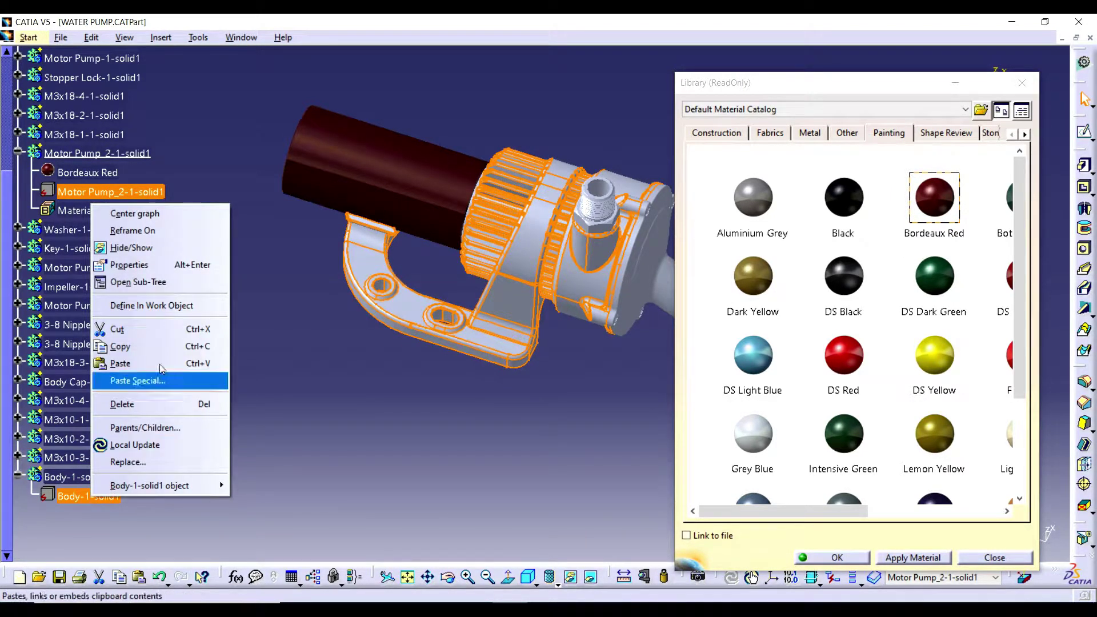
click(157, 307)
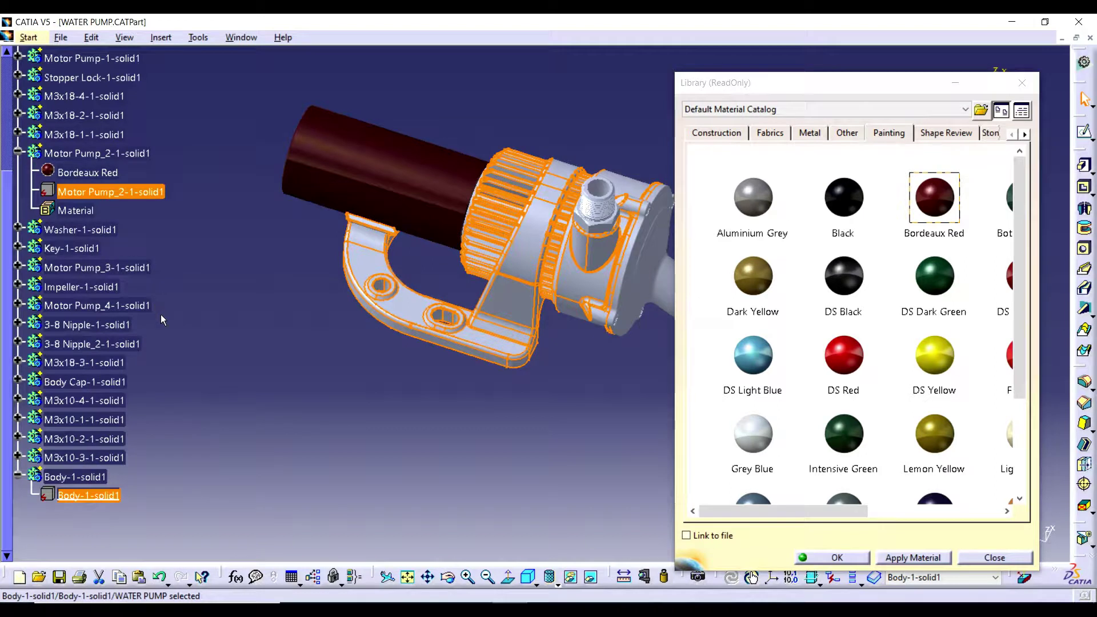
middle_drag(601, 145, 518, 166)
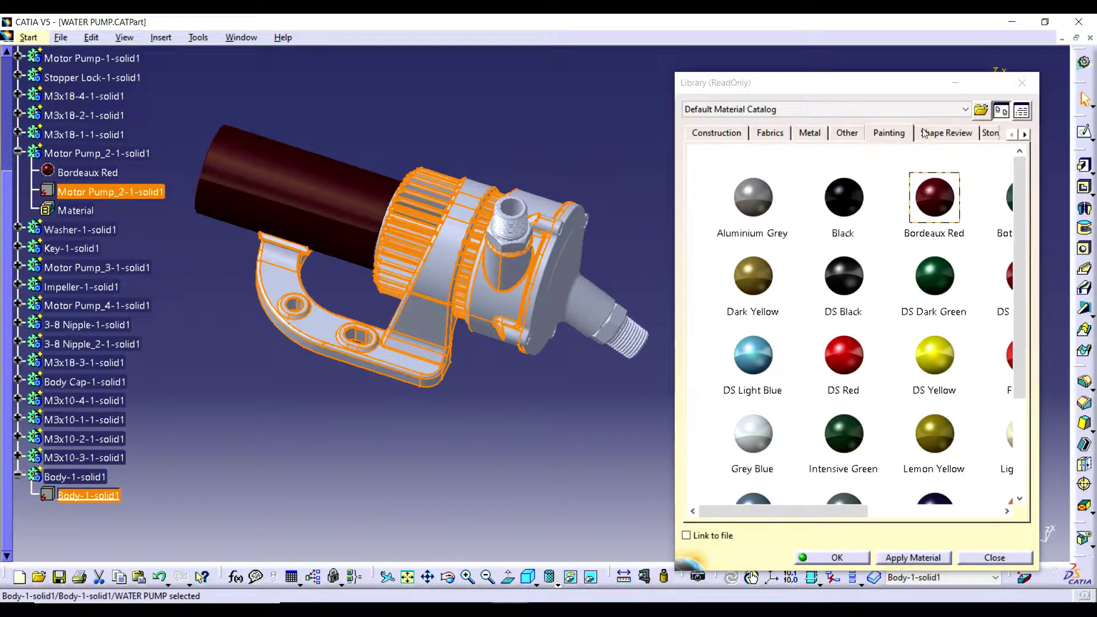
drag(884, 86, 783, 74)
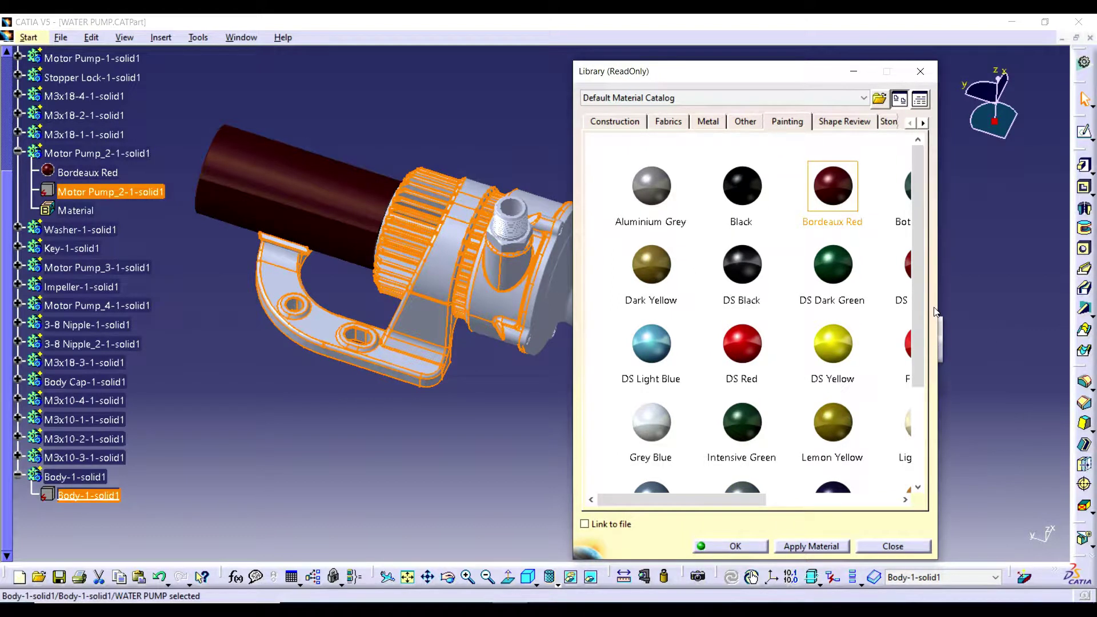
Step: Apply the Bottle Green material from the Painting family to the Body-1-solid1 solid
drag(939, 305, 1067, 292)
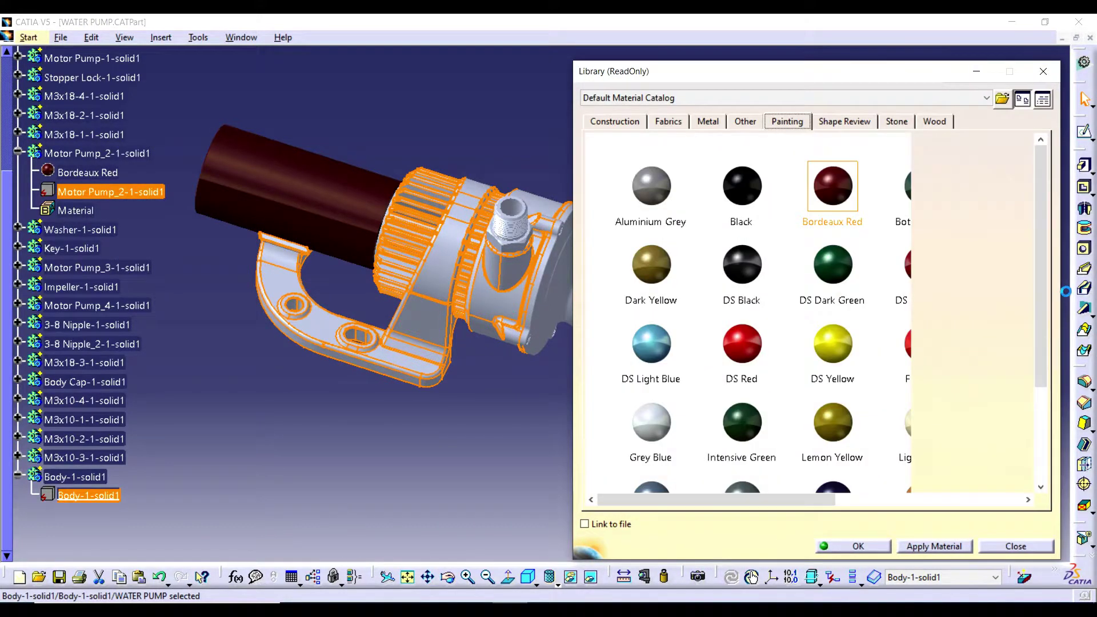
middle_drag(393, 407, 315, 400)
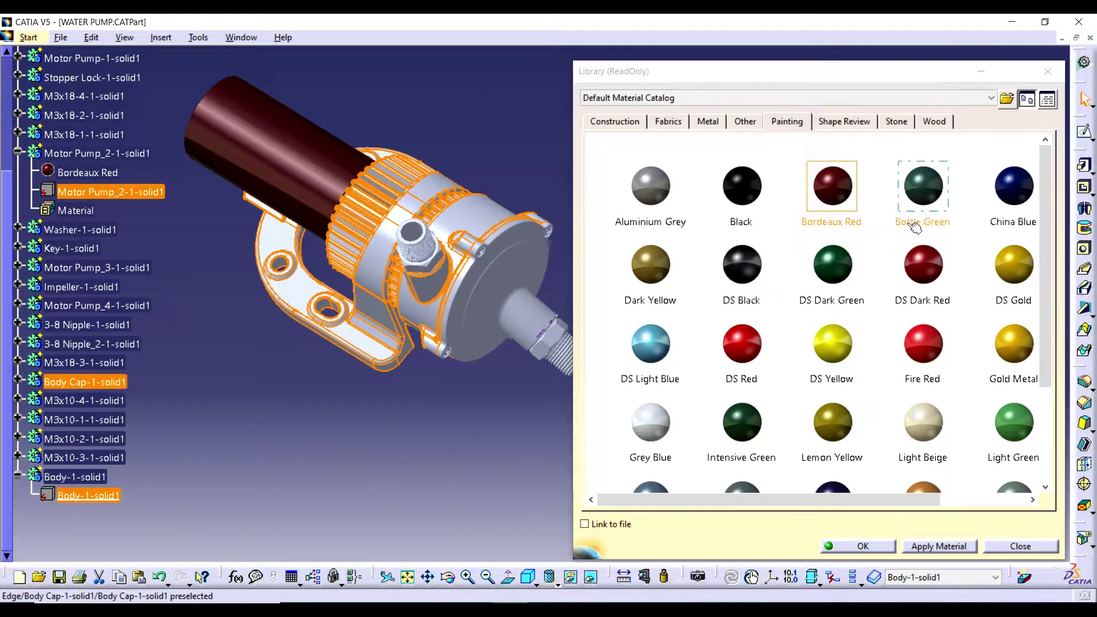
mouse_move(931, 194)
mouse_down()
mouse_move(800, 394)
mouse_move(178, 525)
mouse_move(97, 498)
mouse_up()
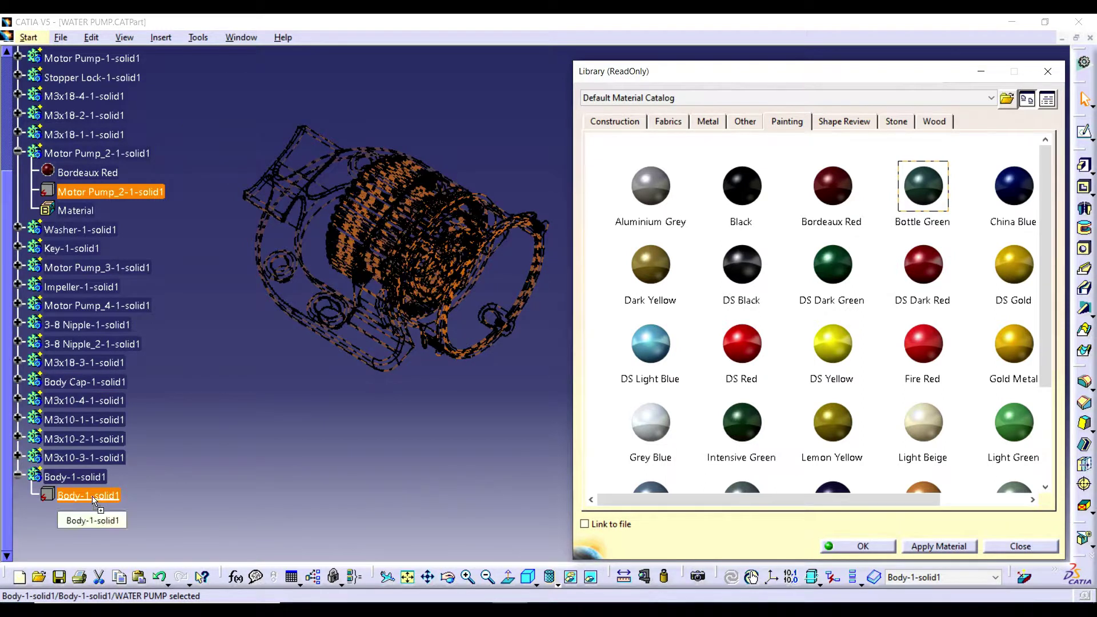
click(352, 501)
middle_drag(384, 462, 502, 465)
middle_drag(508, 431, 406, 466)
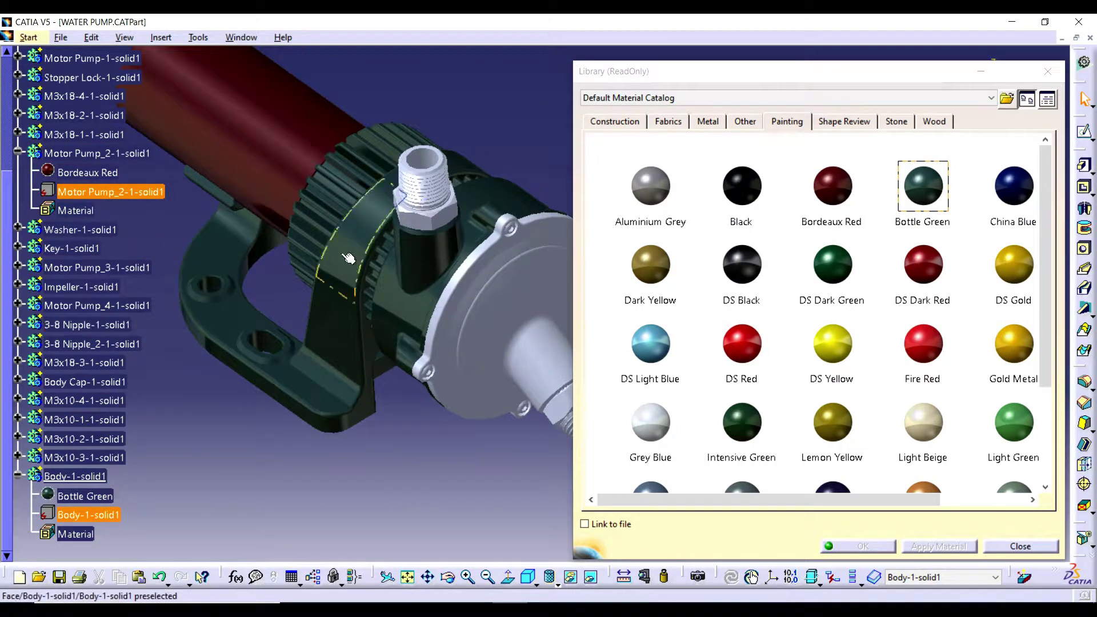
Step: Define the solid under the 3-8 Nipple-1-solid1 body as the in-work object
click(96, 325)
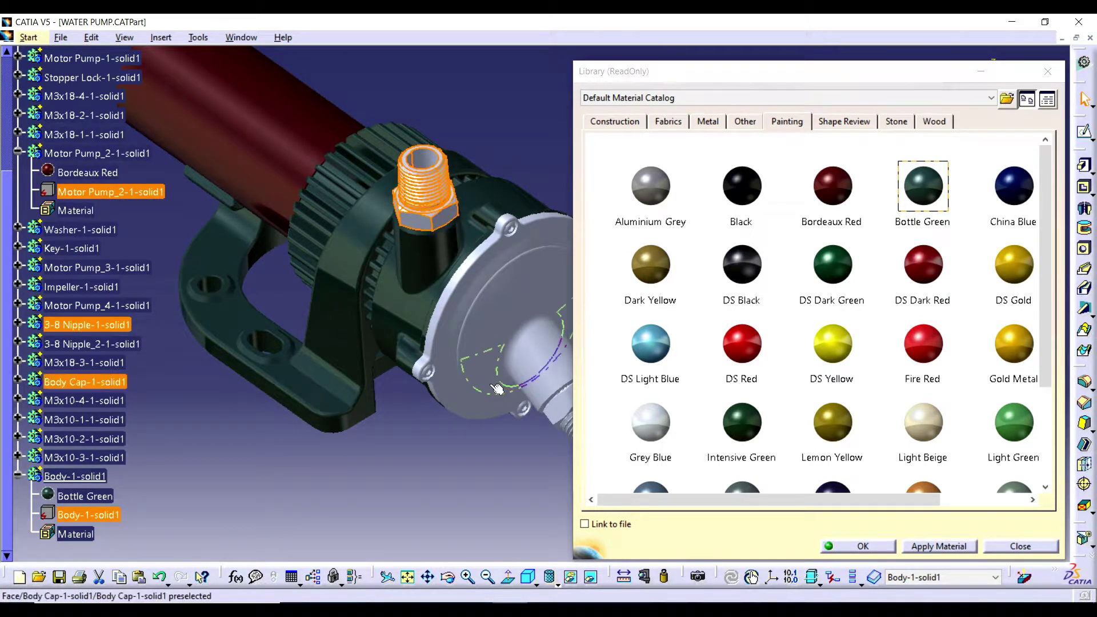
click(17, 325)
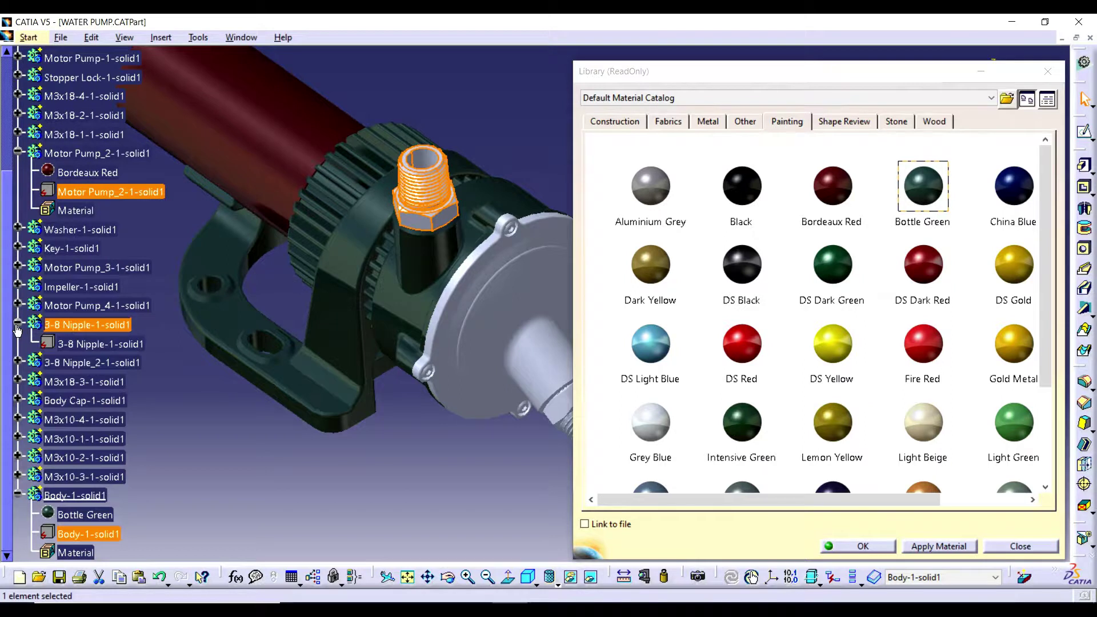
right_click(115, 339)
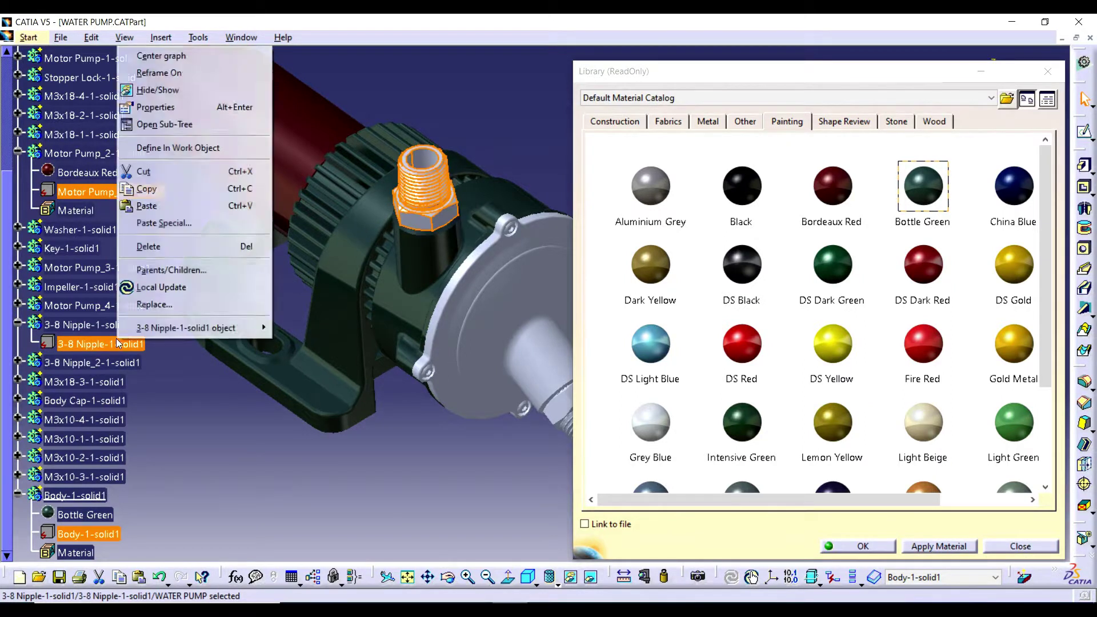
click(184, 151)
Step: Apply the Oil Blue material from the Painting family to the 3-8 Nipple-1-solid1 solid
click(821, 378)
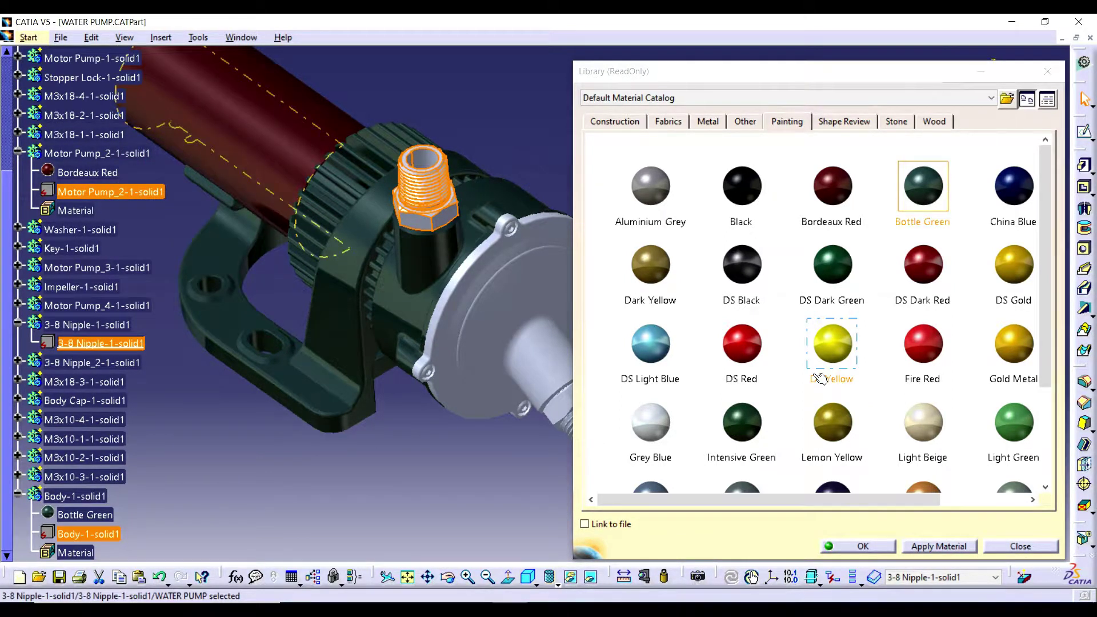
scroll(1048, 344, down, 1)
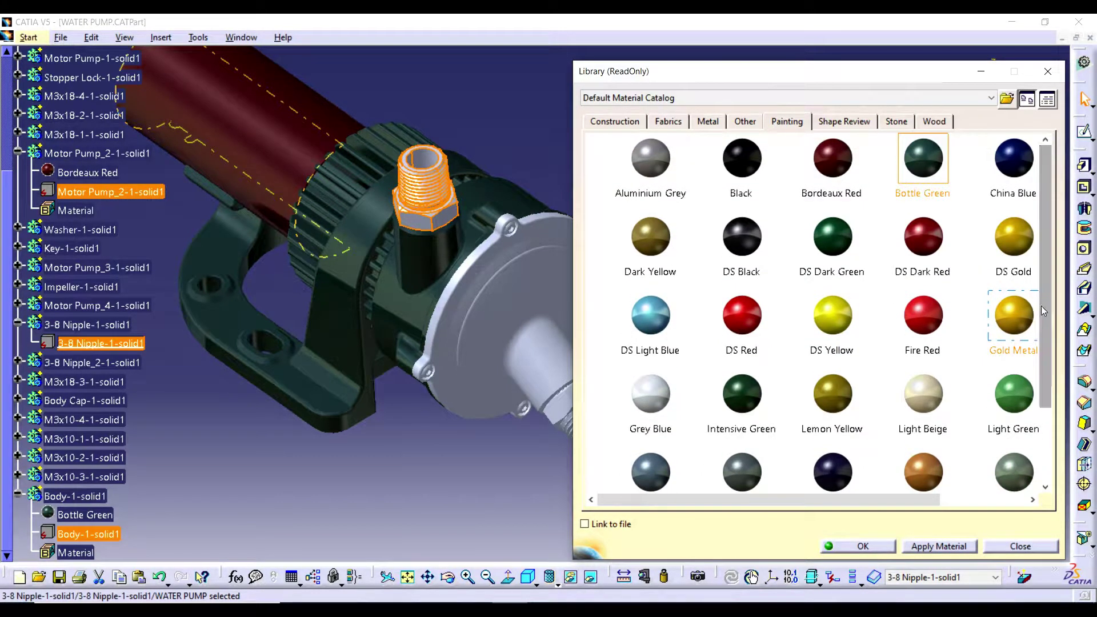
click(829, 468)
drag(829, 478, 362, 460)
drag(142, 226, 116, 285)
drag(114, 343, 114, 343)
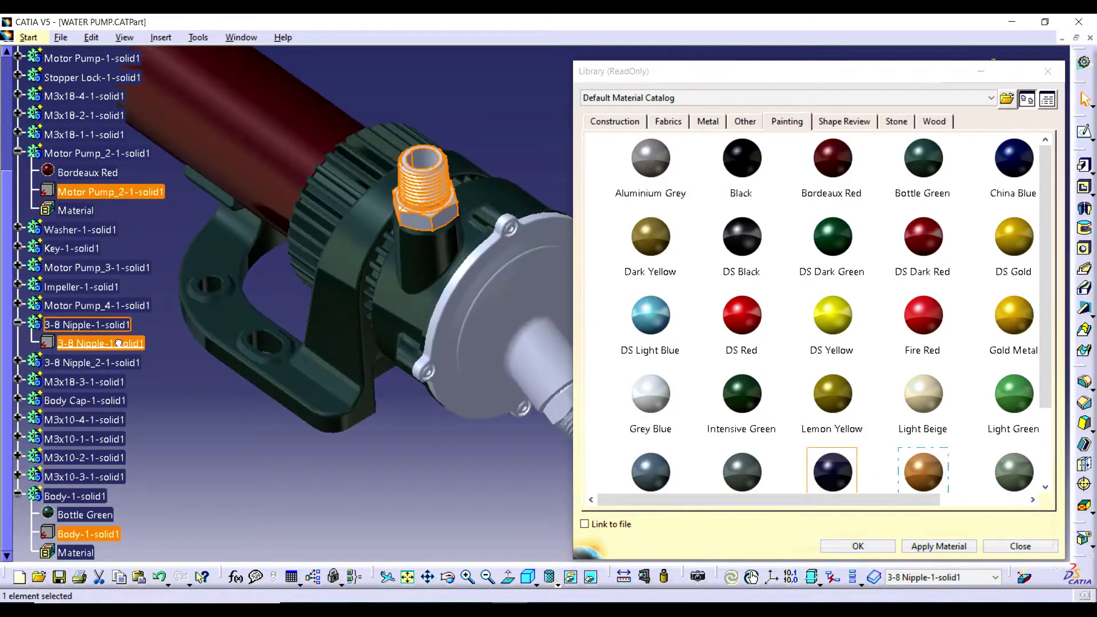
middle_drag(429, 448, 389, 403)
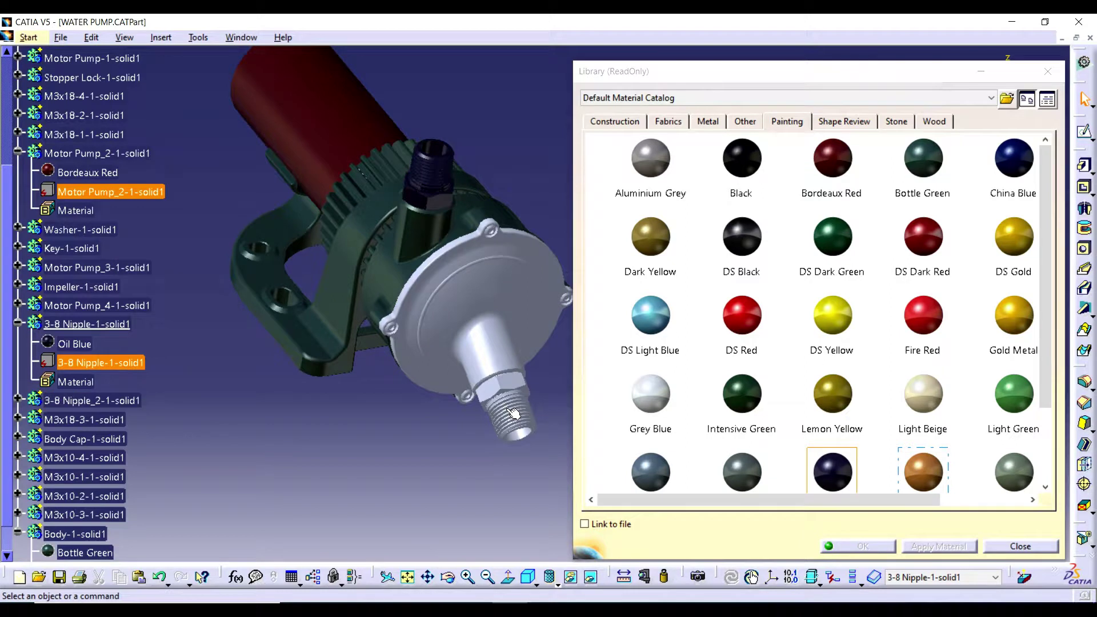
Step: Copy the Oil Blue material from the 3-8 Nipple-1-solid1 body
click(72, 344)
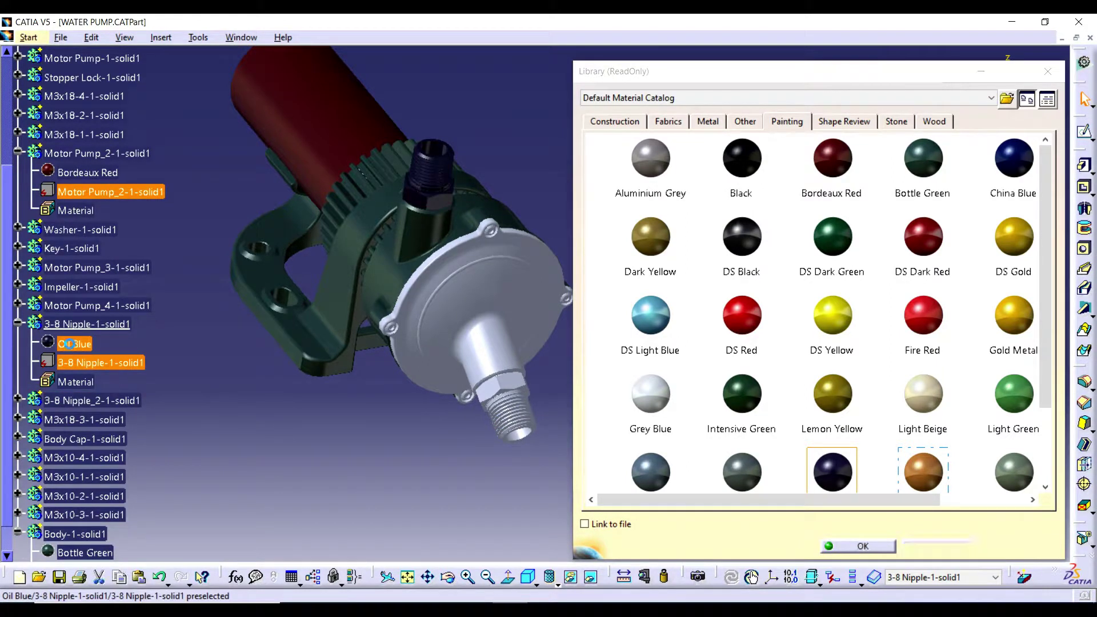
right_click(70, 344)
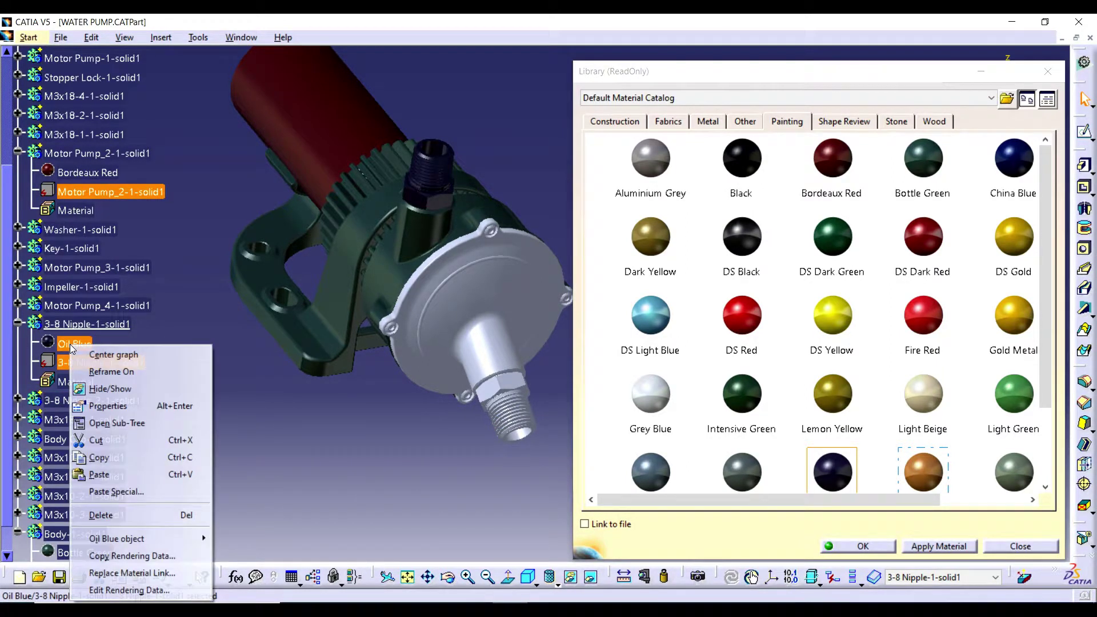
click(136, 458)
Step: Make the solid under 3-8 Nipple_2-1-solid1 the in-work object and paste the copied Oil Blue material onto it
click(24, 401)
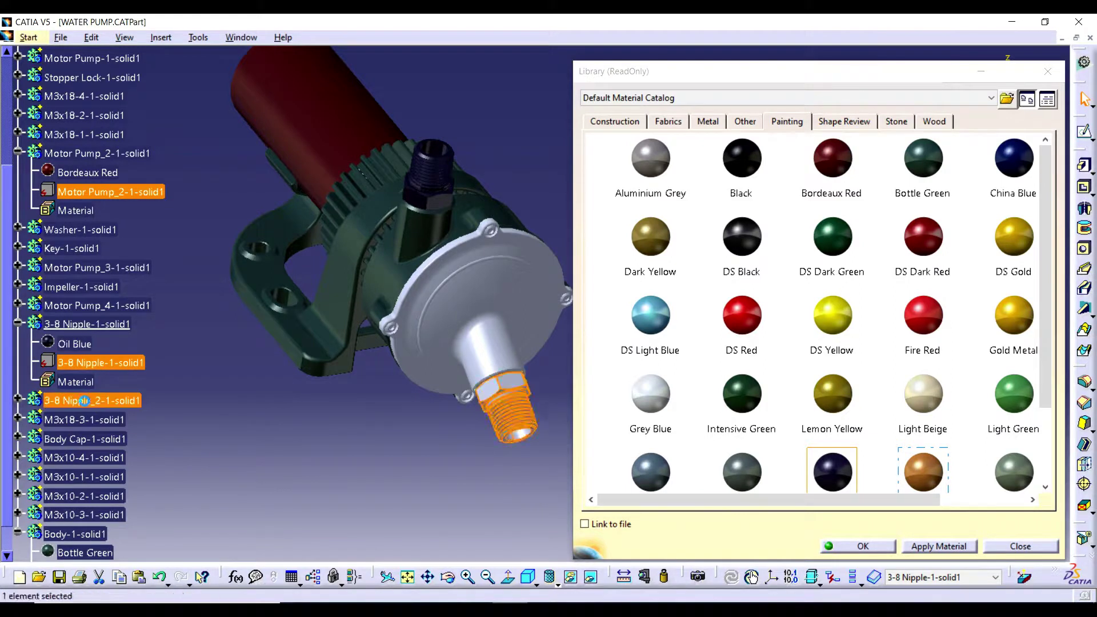
click(24, 402)
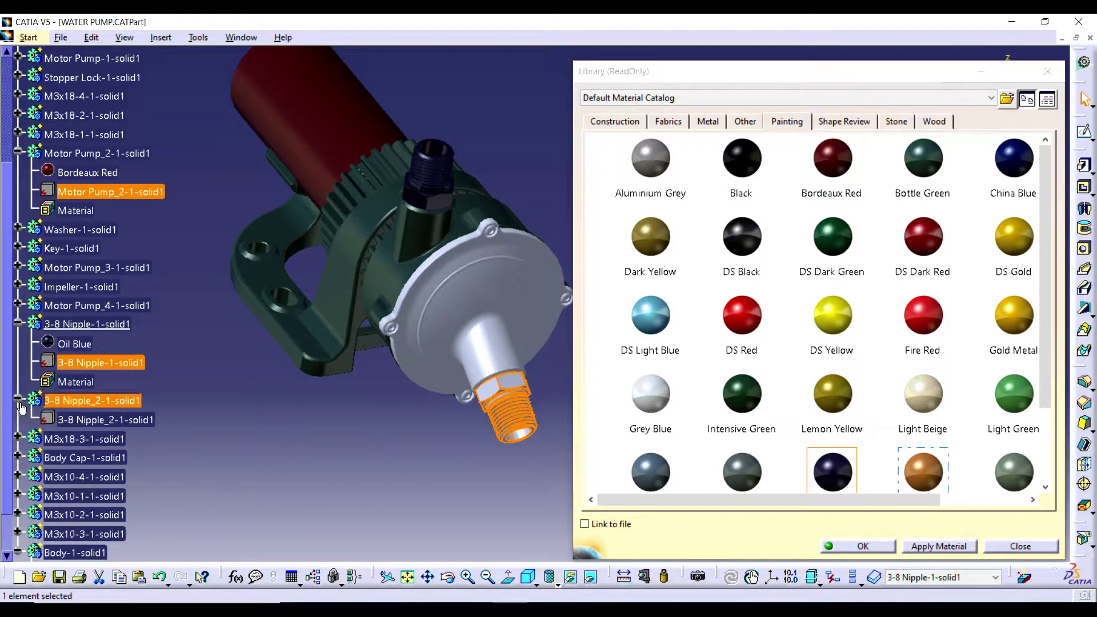
right_click(121, 420)
click(174, 230)
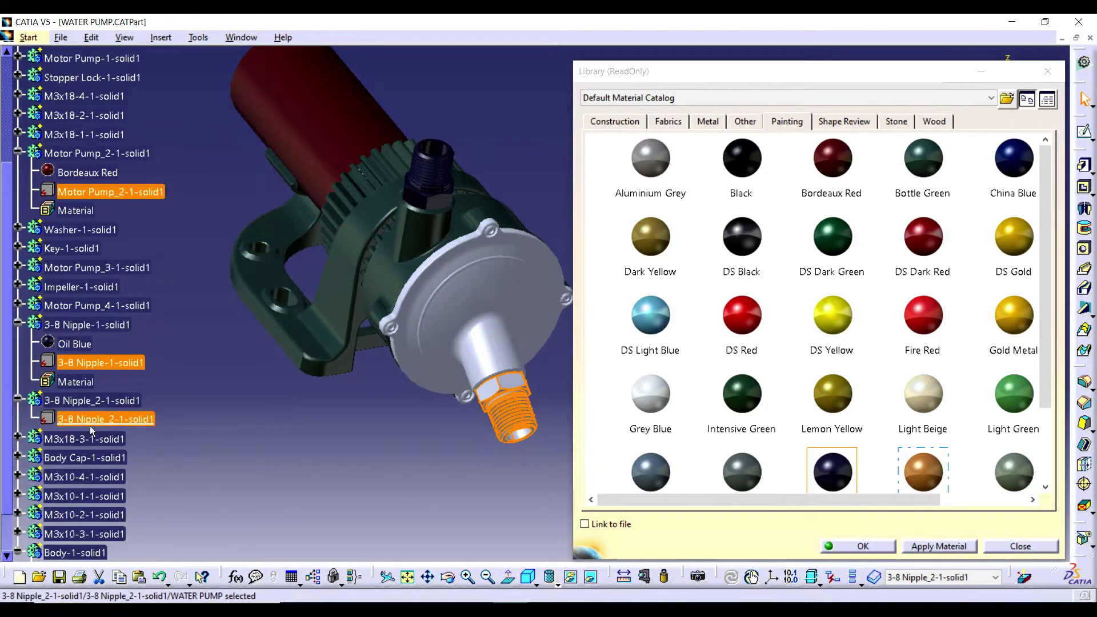
right_click(121, 419)
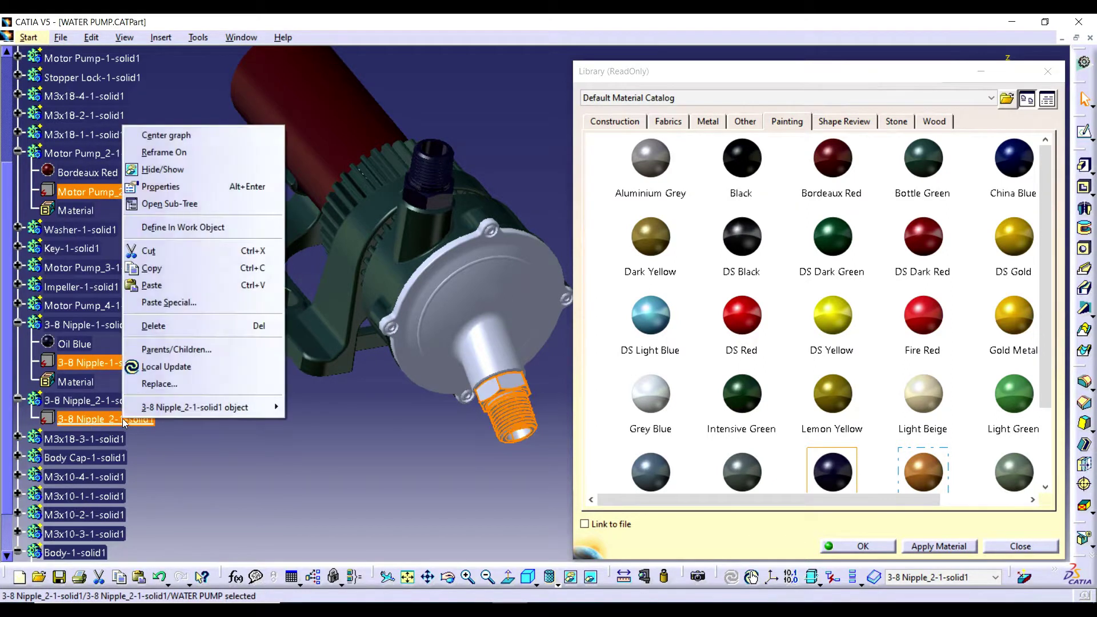
click(165, 285)
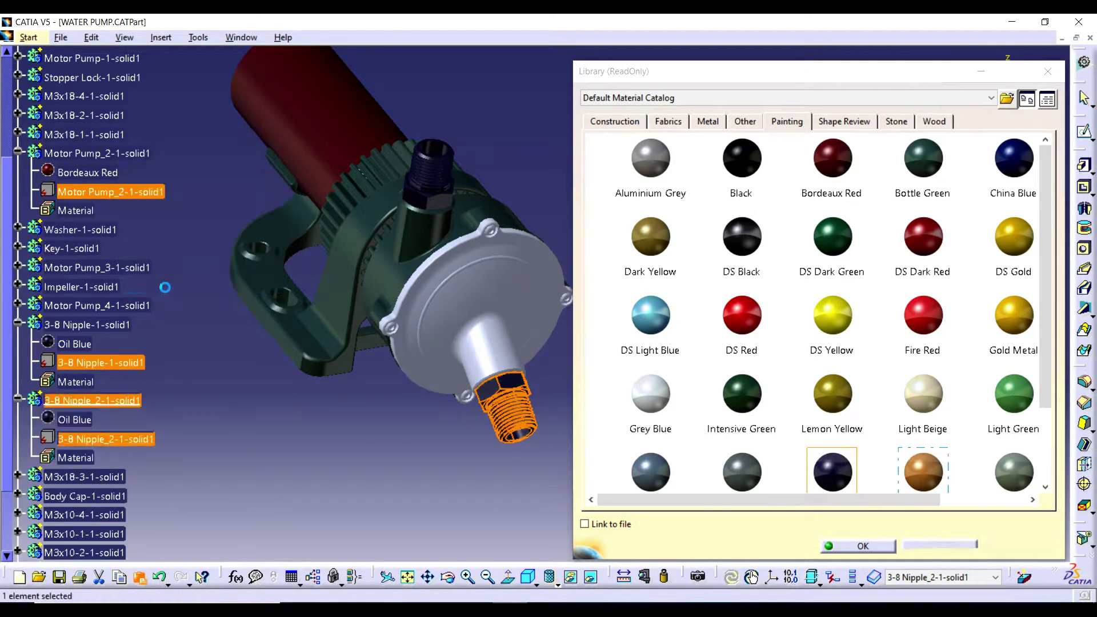
middle_drag(308, 436, 308, 449)
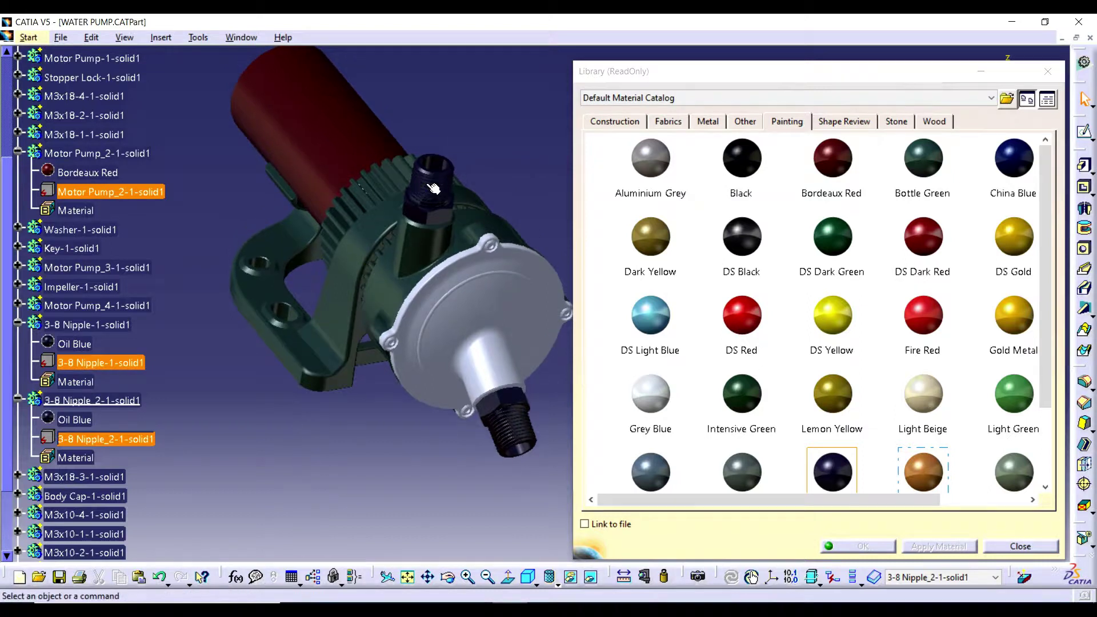
Step: Define the solid under the Body Cap-1-solid1 body as the in-work object
middle_drag(480, 445, 477, 346)
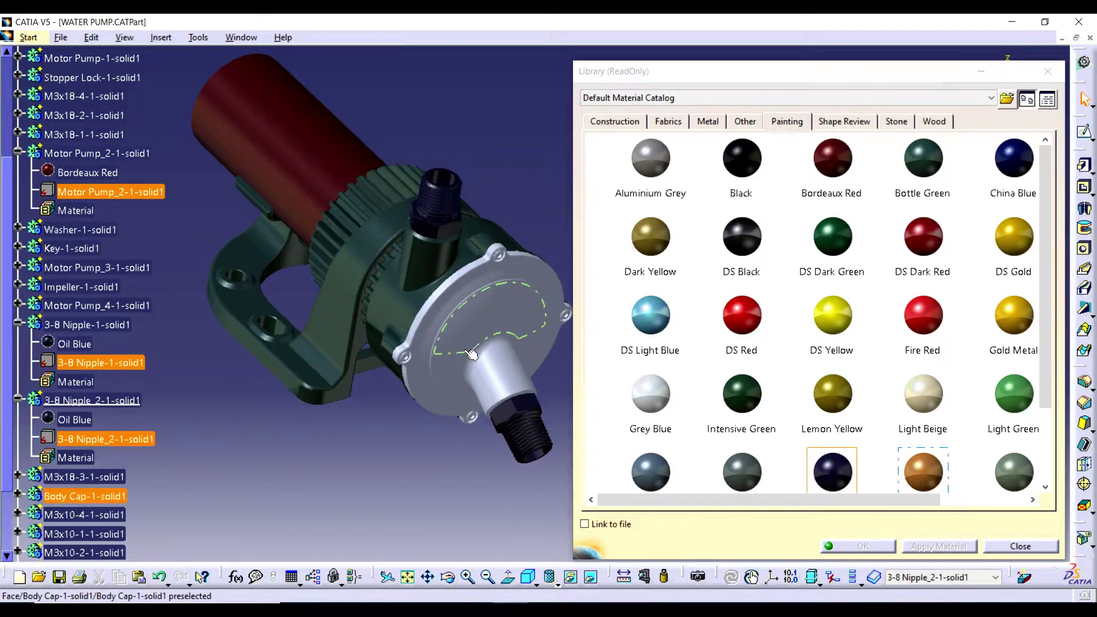
scroll(313, 437, down, 3)
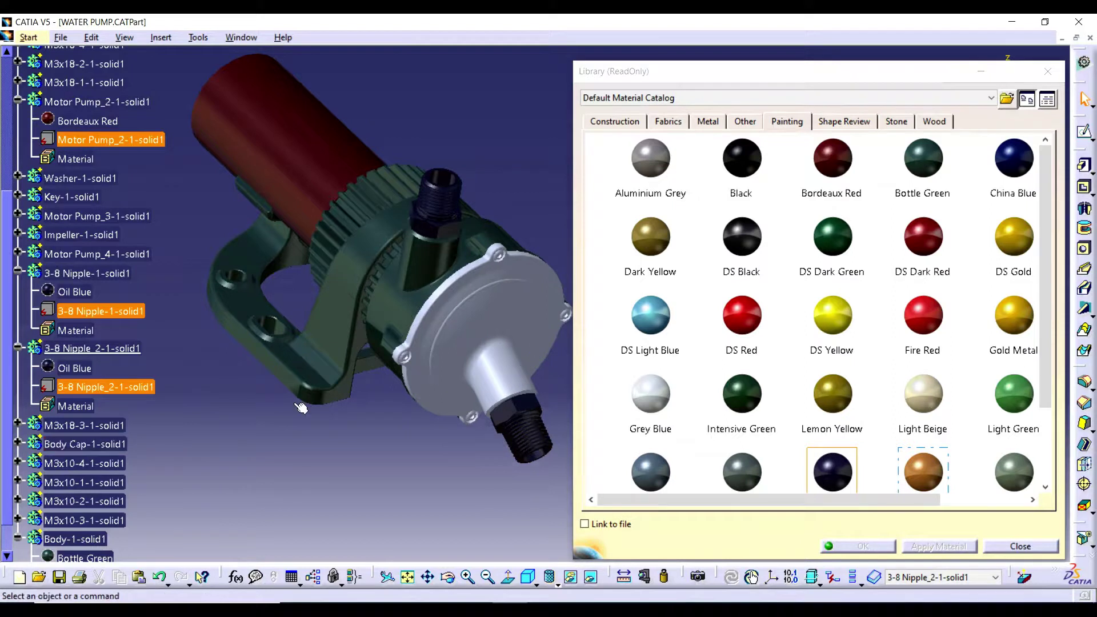
click(114, 444)
scroll(71, 400, down, 5)
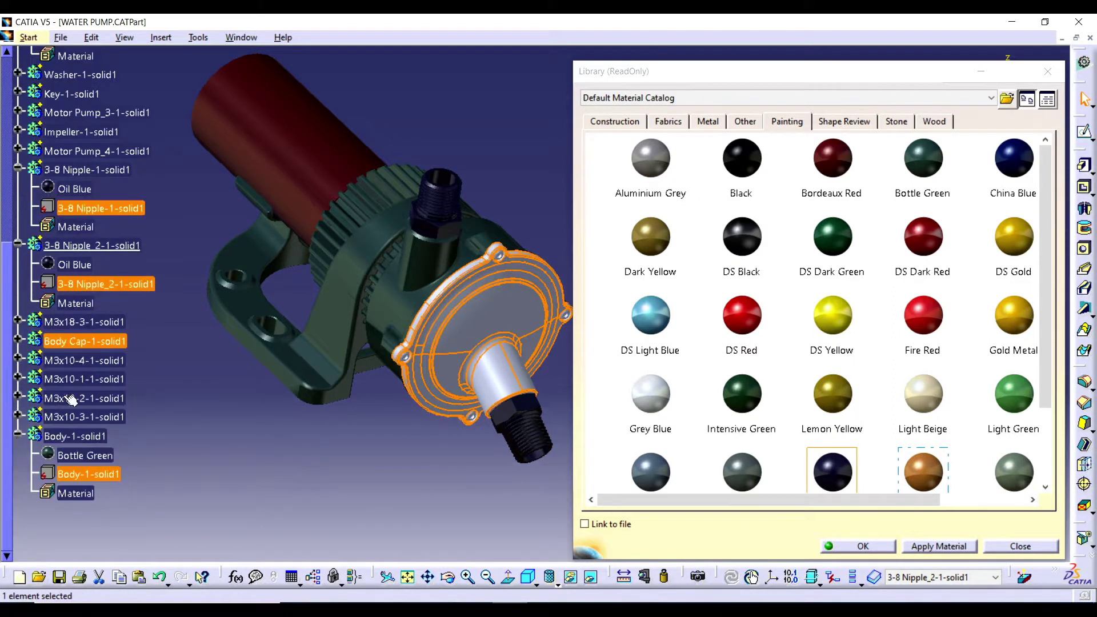
click(19, 338)
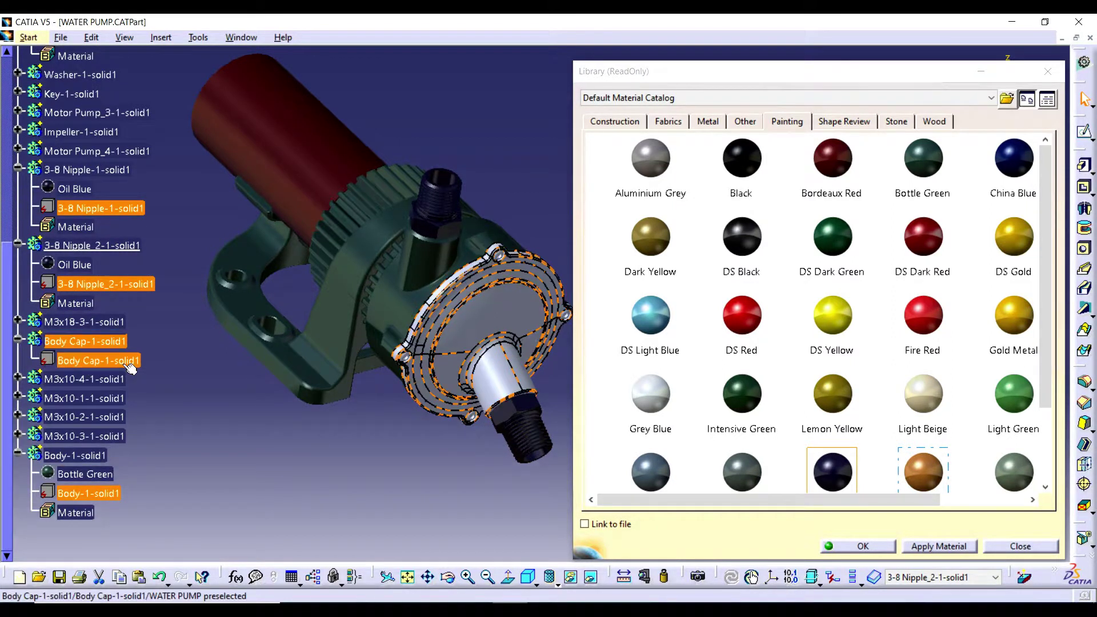
right_click(121, 362)
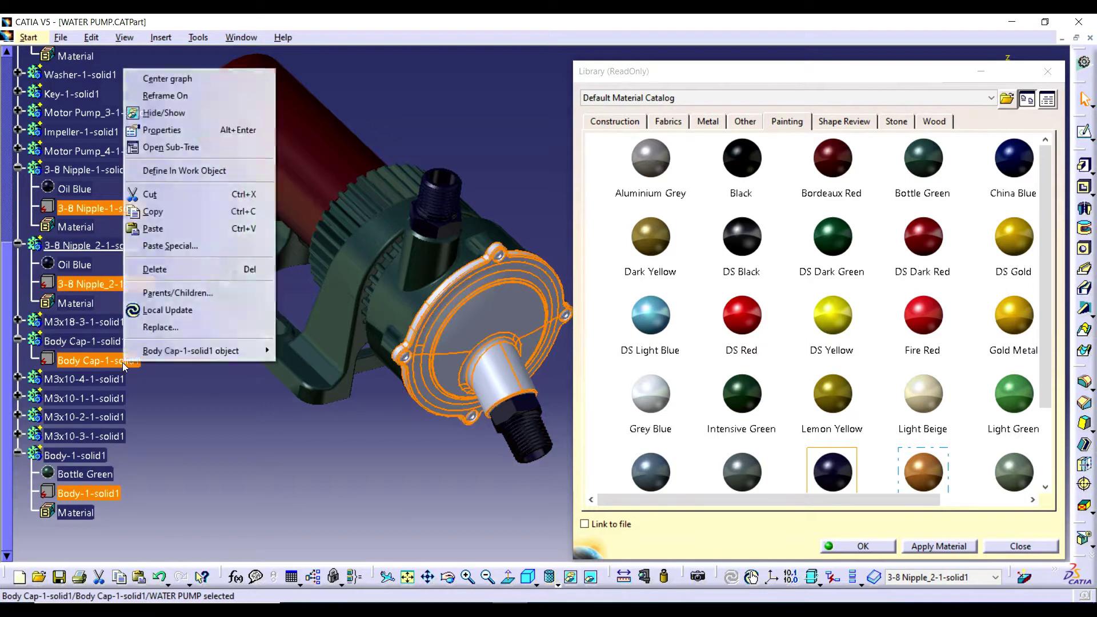
click(186, 172)
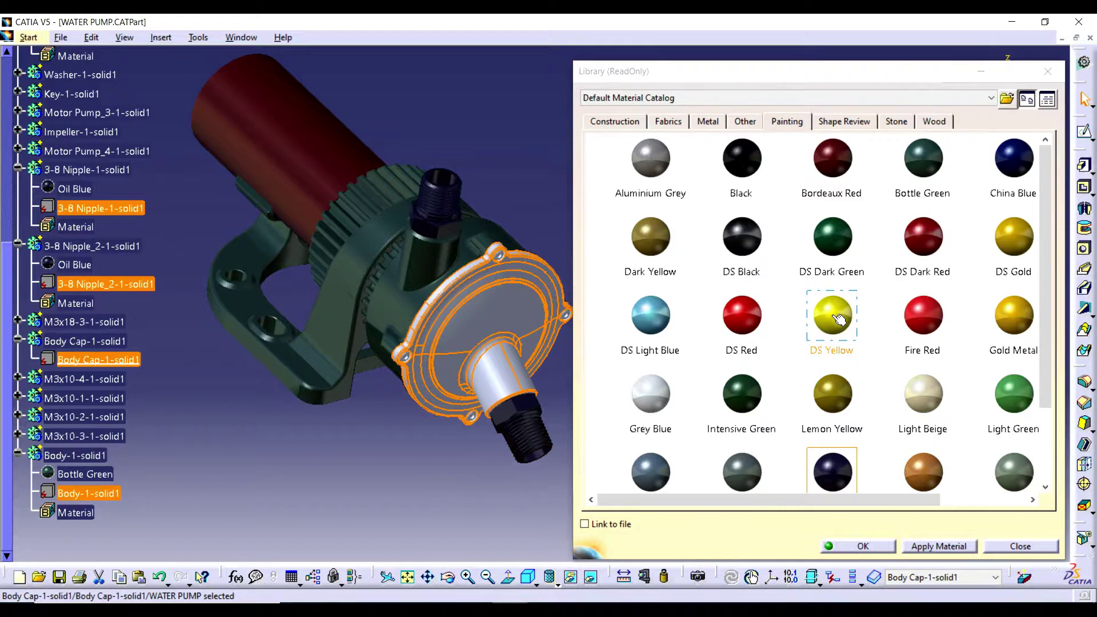
Step: Apply the DS Yellow material from the Painting family to the Body Cap-1-solid1 solid and close the material library
drag(832, 314, 108, 358)
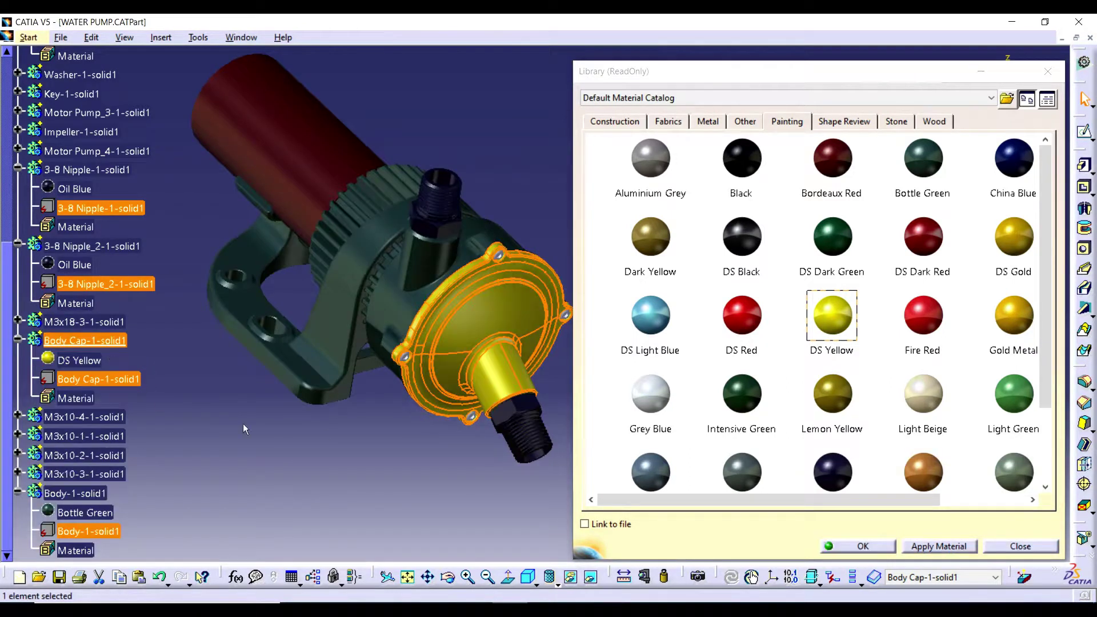
click(337, 429)
middle_drag(348, 428, 497, 463)
click(1021, 547)
Step: Switch to the Snipping Tool and capture a snip of the whole pump model without the specification tree
middle_drag(668, 410, 752, 358)
middle_drag(559, 416, 617, 458)
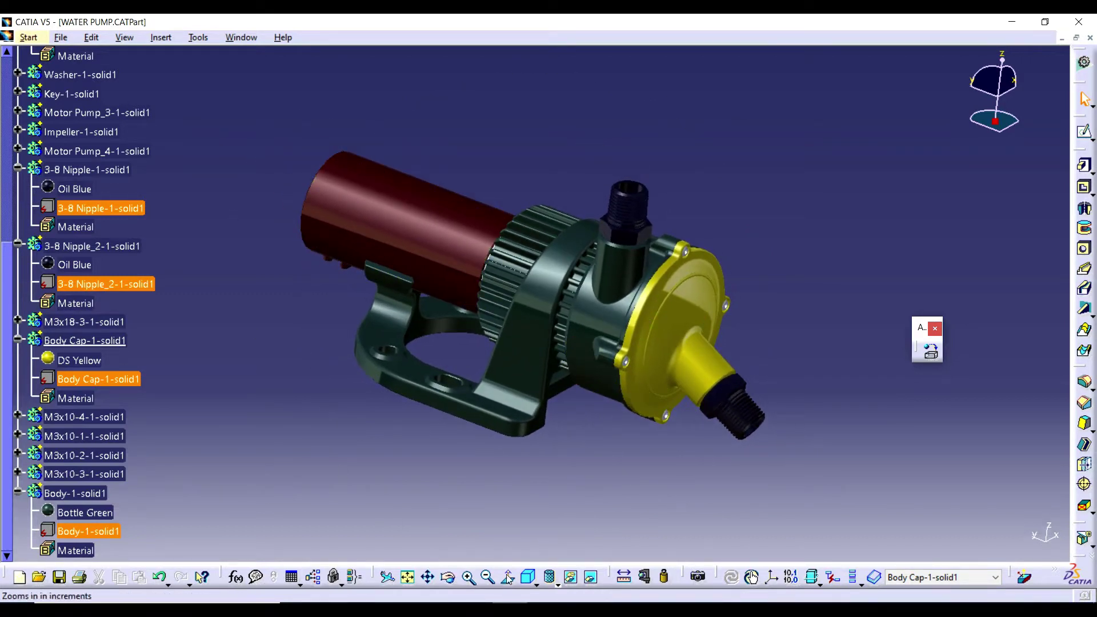
click(543, 609)
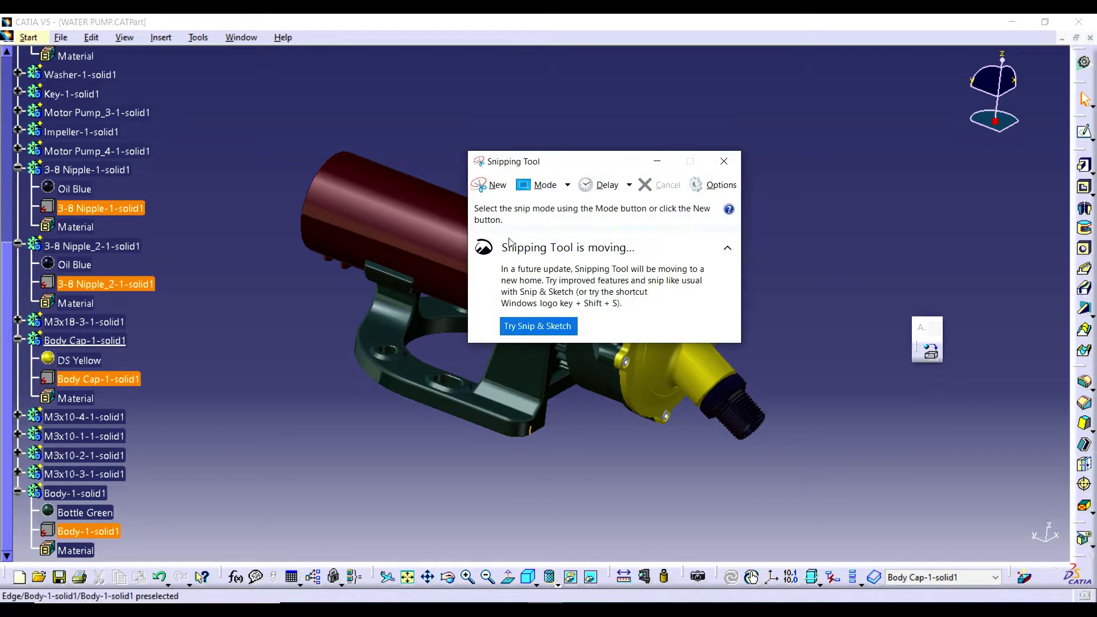
click(485, 186)
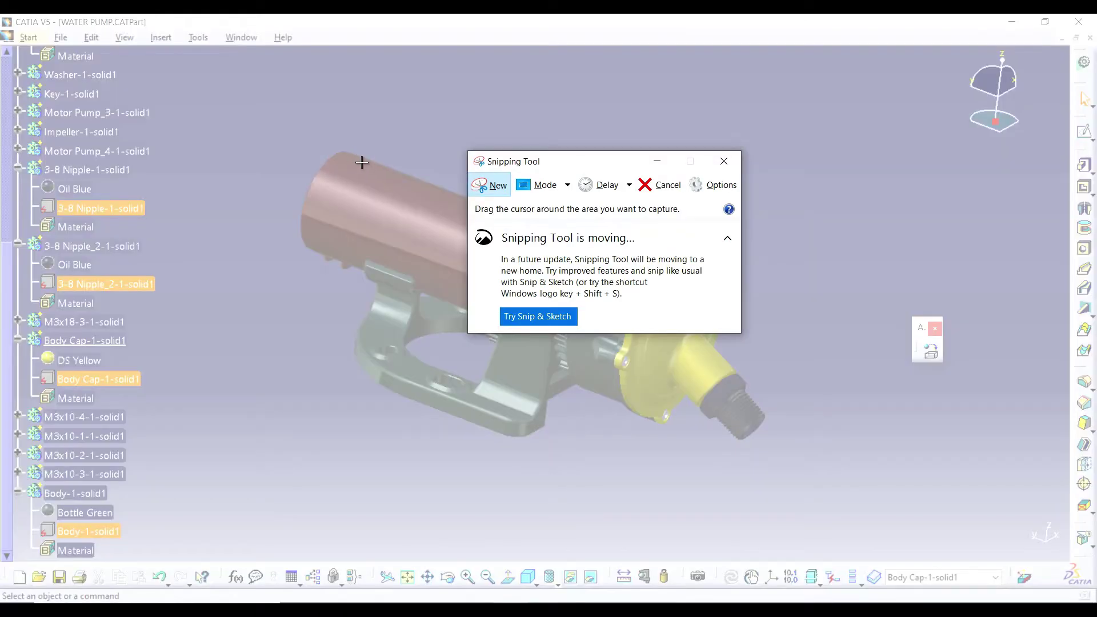
drag(502, 161, 801, 36)
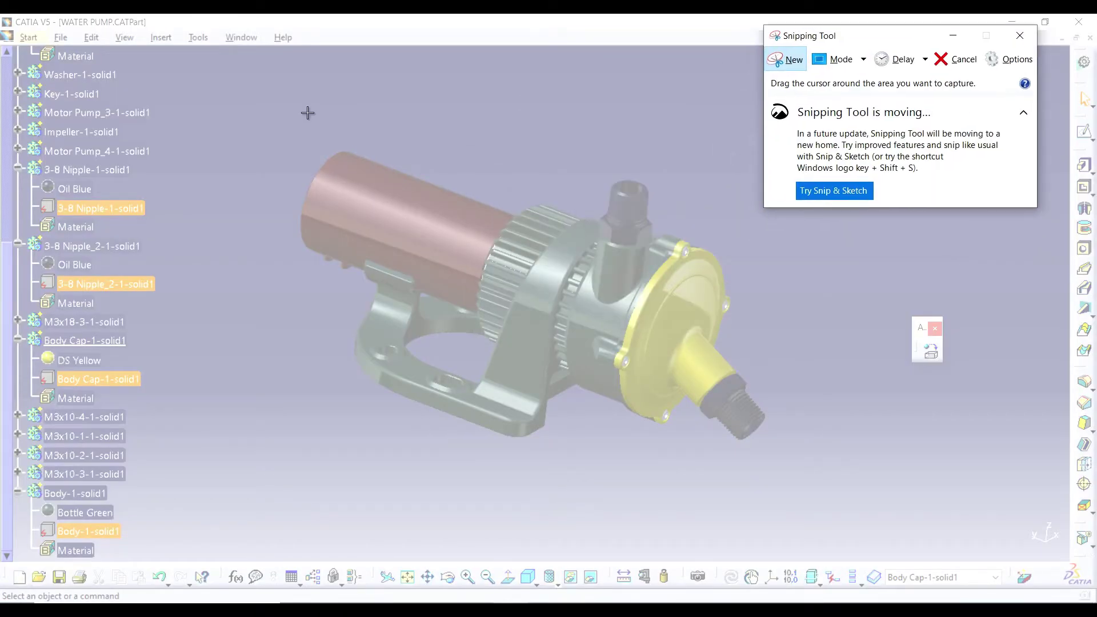
drag(276, 113, 843, 537)
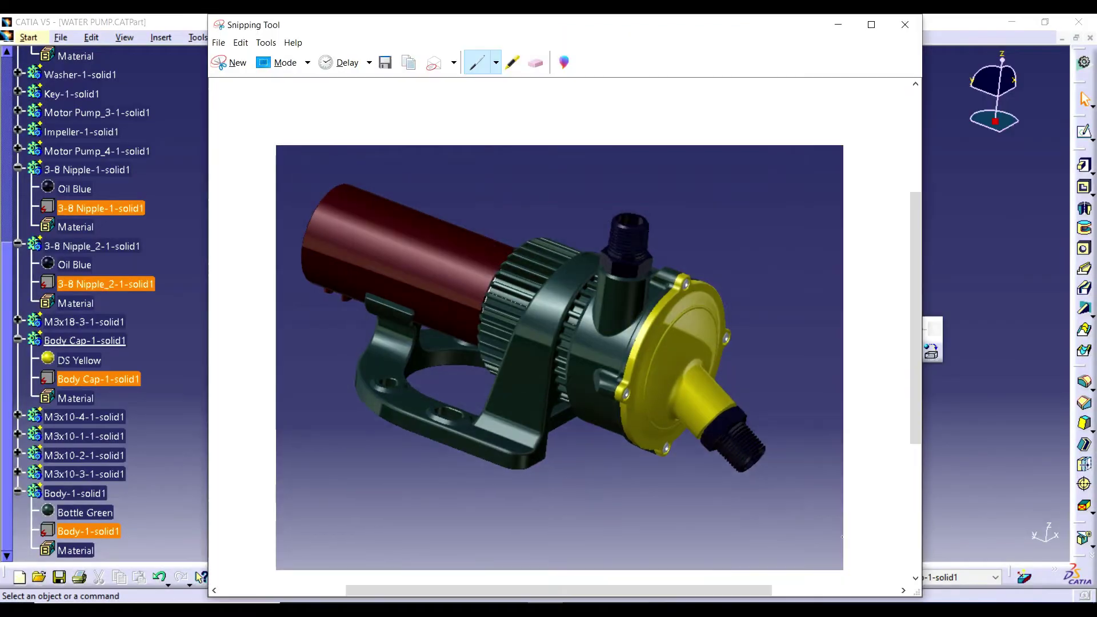
Step: View the captured snip full screen, and return to CATIA to inspect the pump's finished materials
double_click(699, 32)
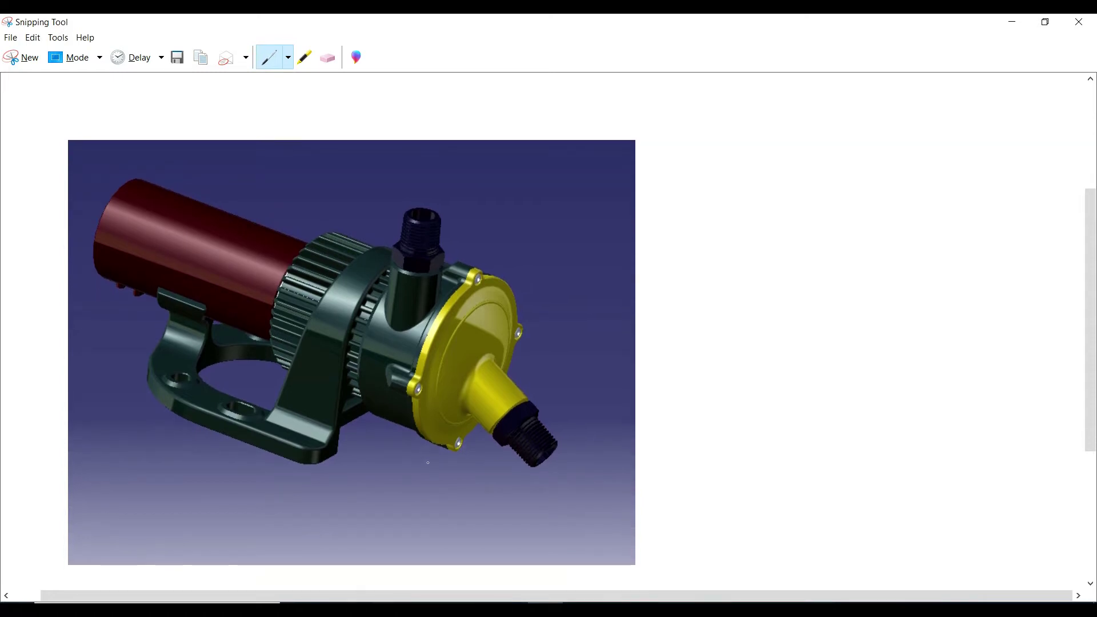
click(1009, 24)
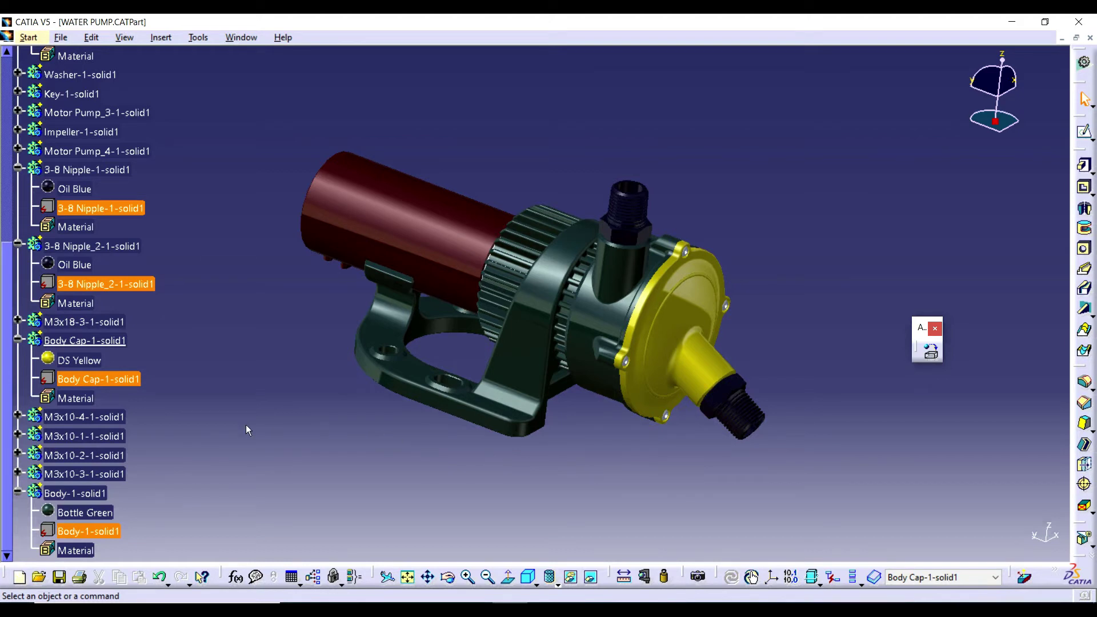
scroll(132, 396, up, 3)
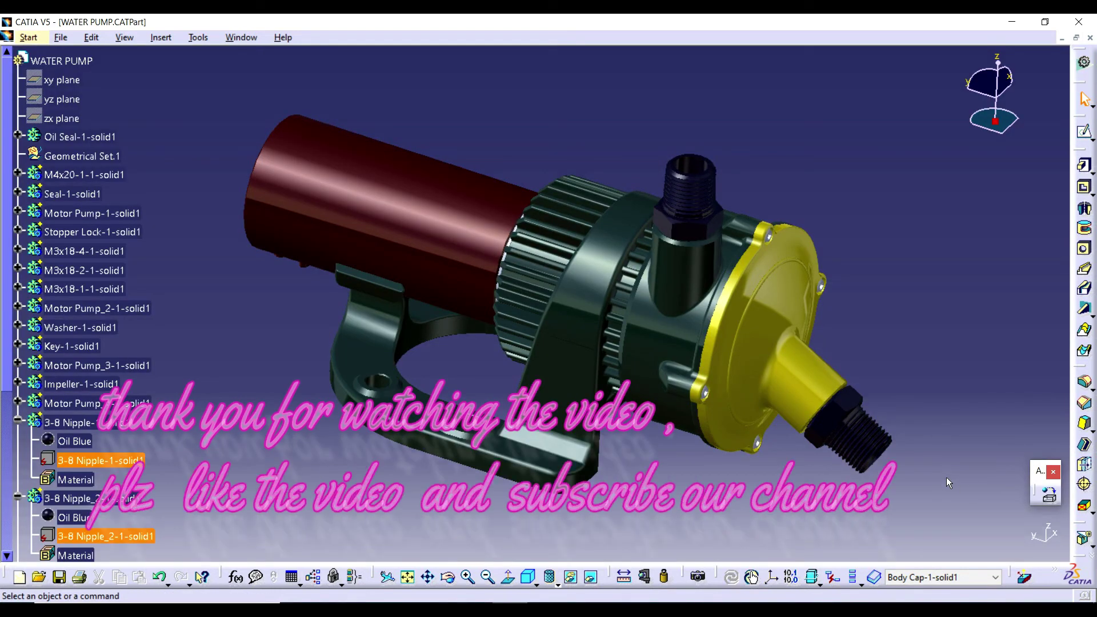
middle_drag(688, 495, 646, 503)
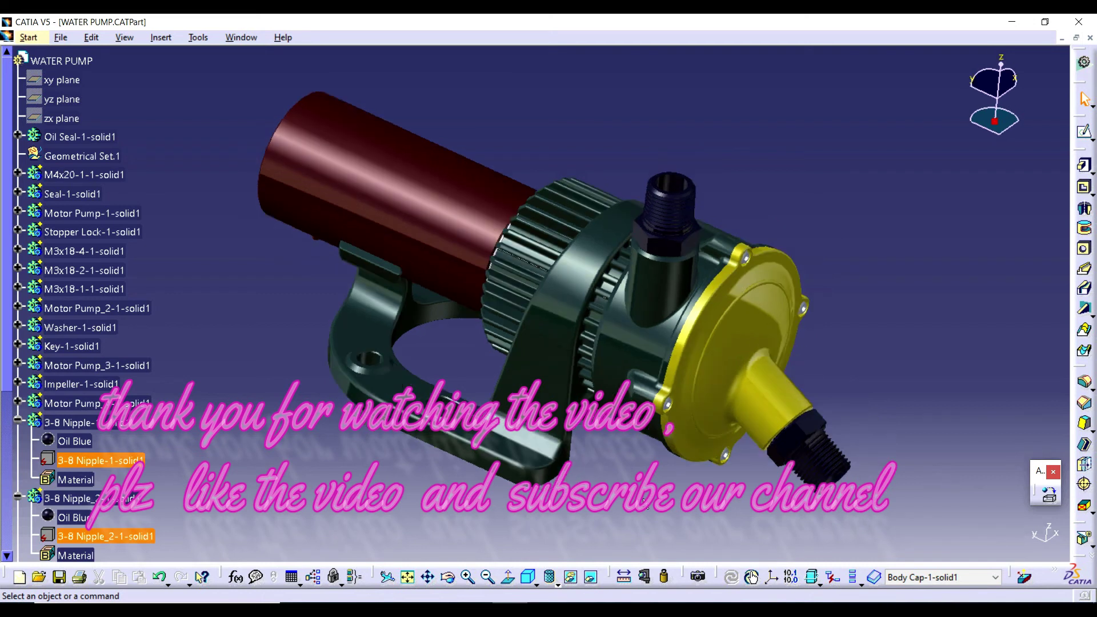